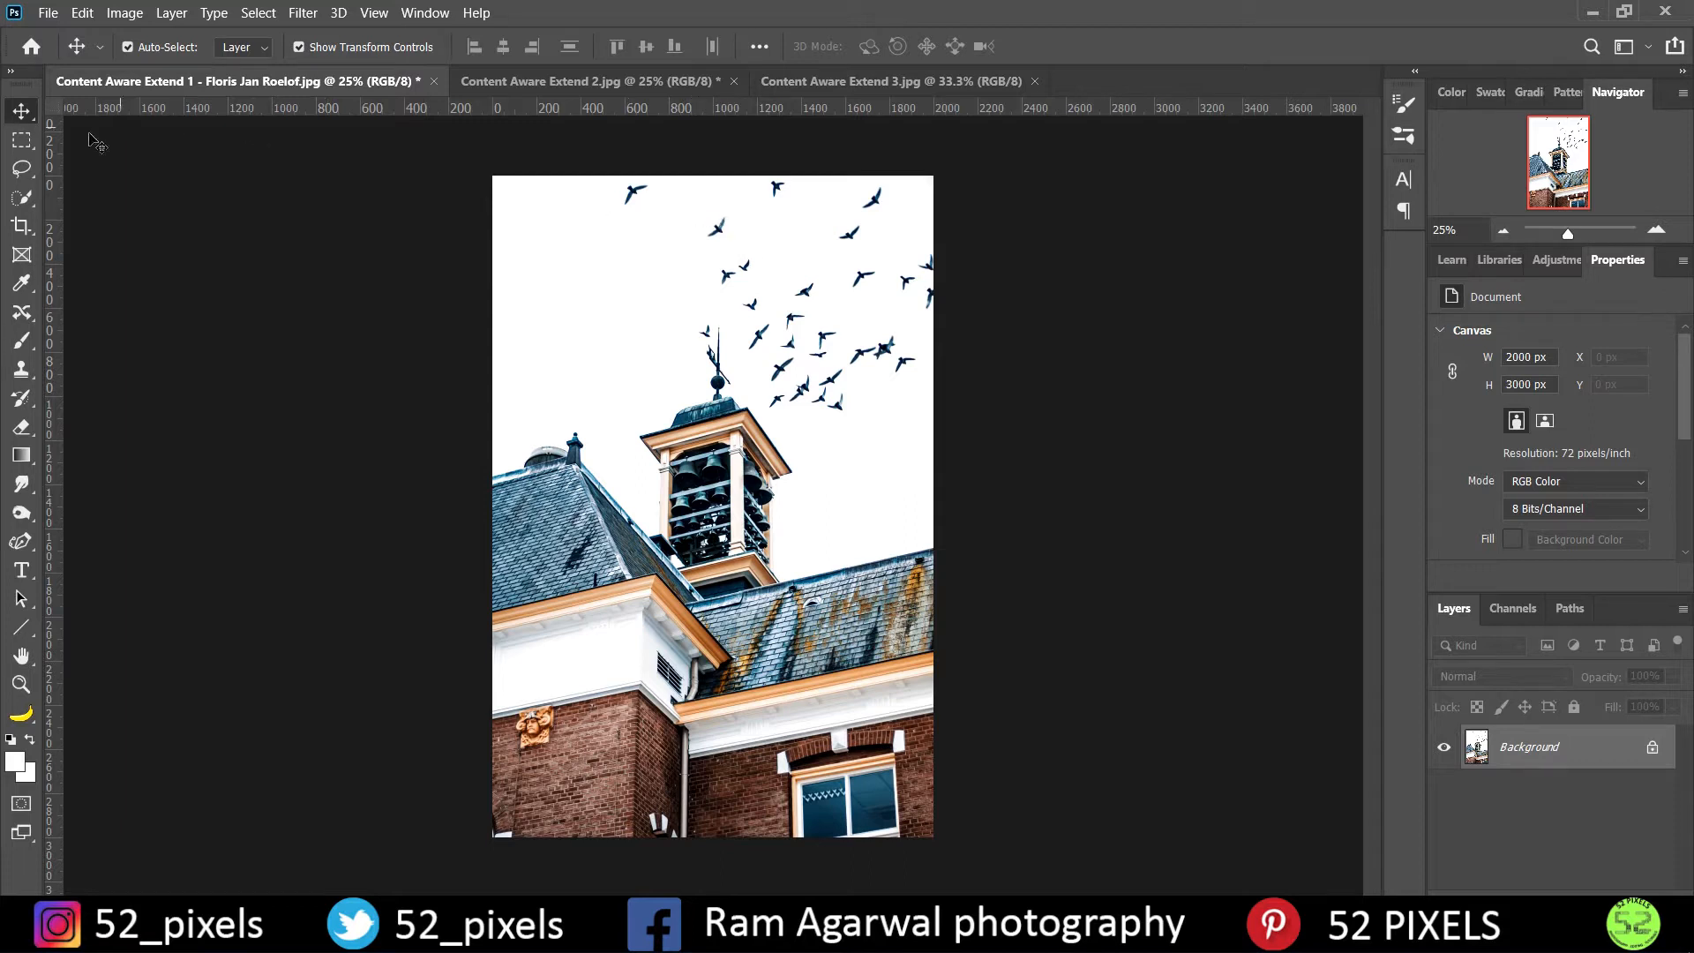
# Step: Draw a rectangular selection around the single bird above the bell tower's spire and pick the Content-Aware Move tool
pyautogui.click(22, 140)
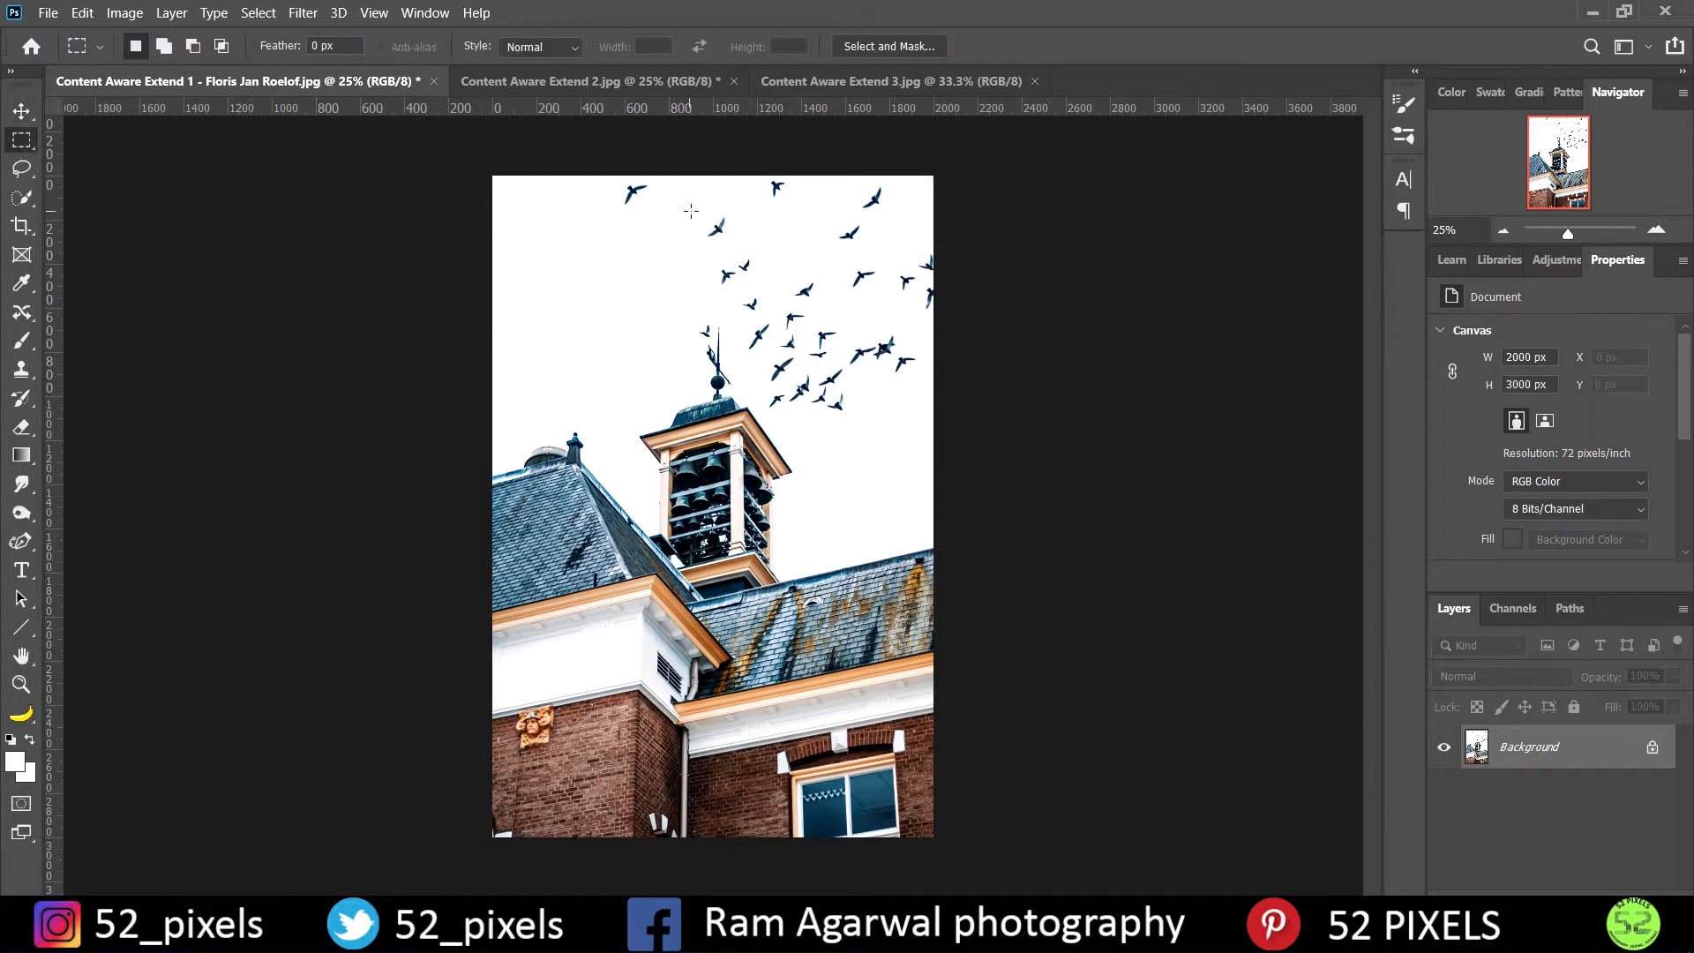
pyautogui.moveTo(689, 205); pyautogui.dragTo(747, 252)
pyautogui.click(21, 317)
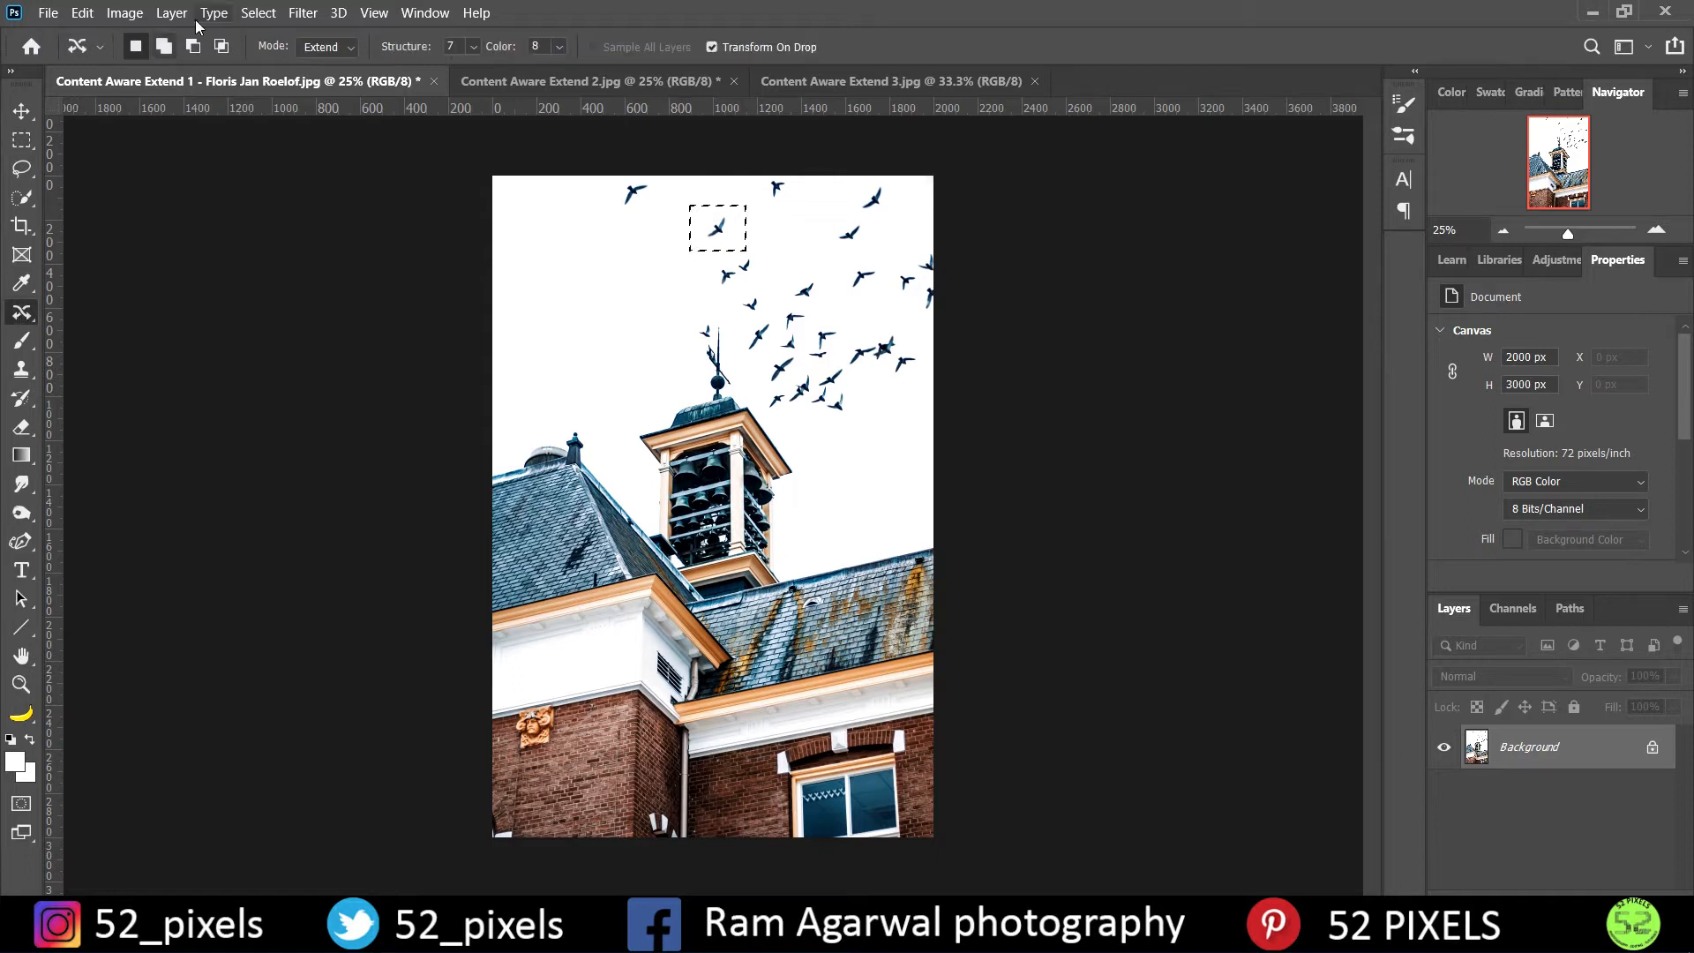
# Step: Try to shift the selected bird leftward in the sky using Move mode, and undo the move
pyautogui.click(322, 48)
pyautogui.click(316, 65)
pyautogui.moveTo(721, 242); pyautogui.dragTo(629, 258)
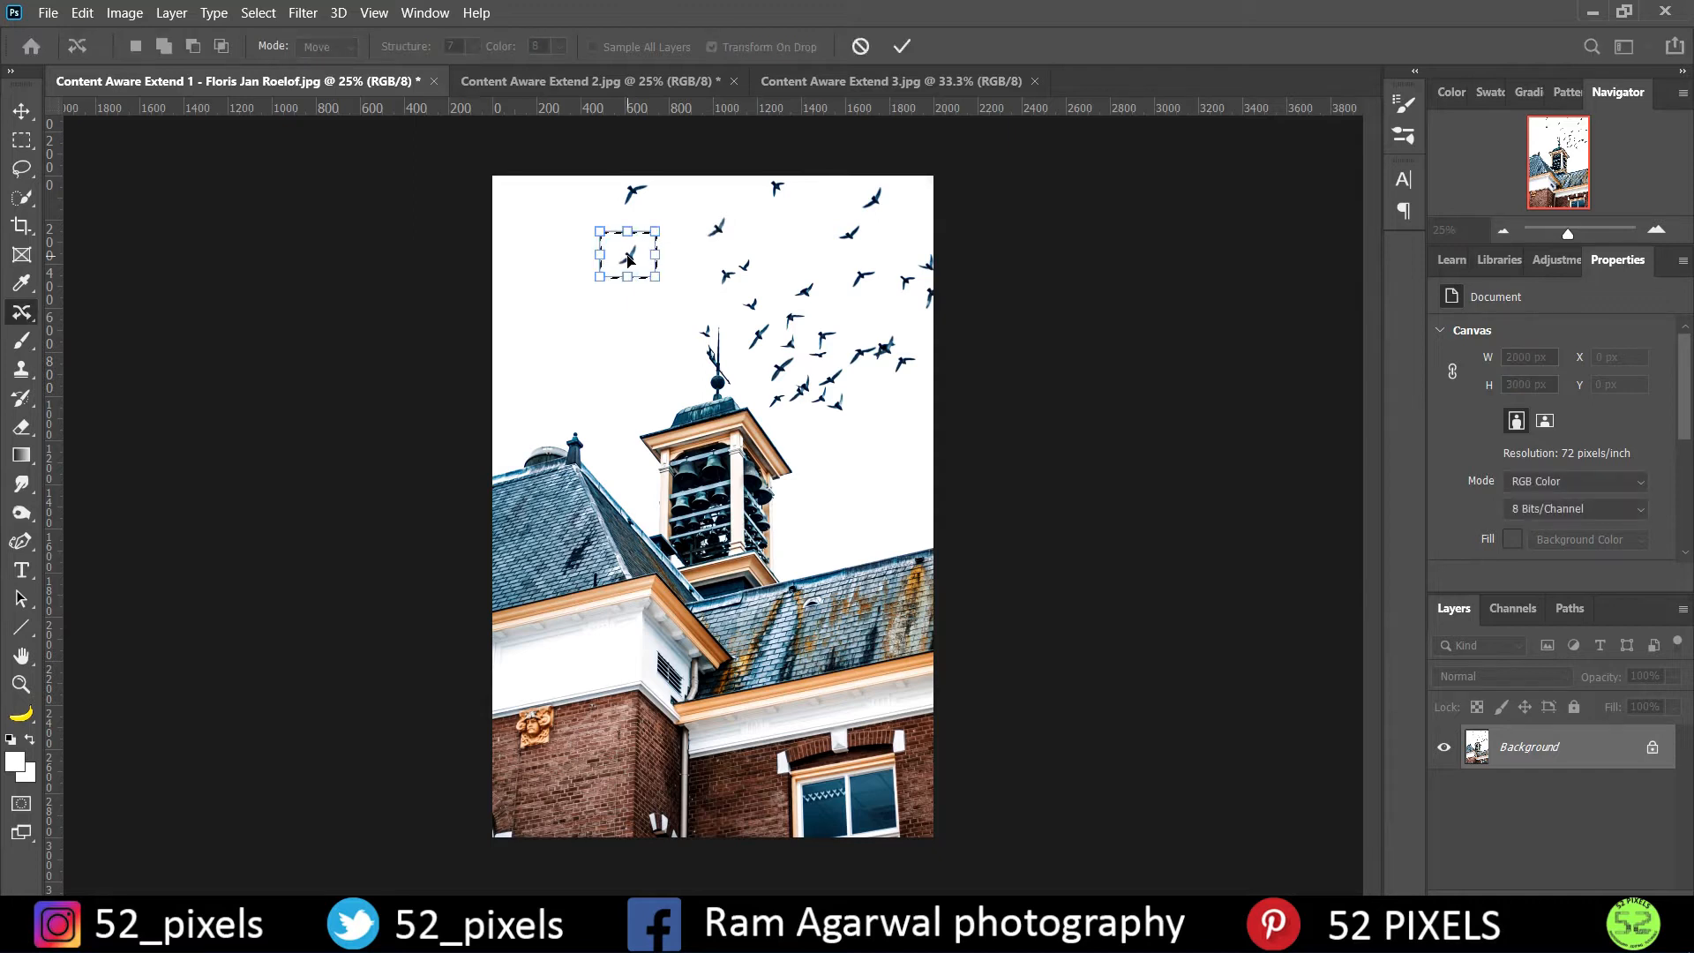
pyautogui.press('Return')
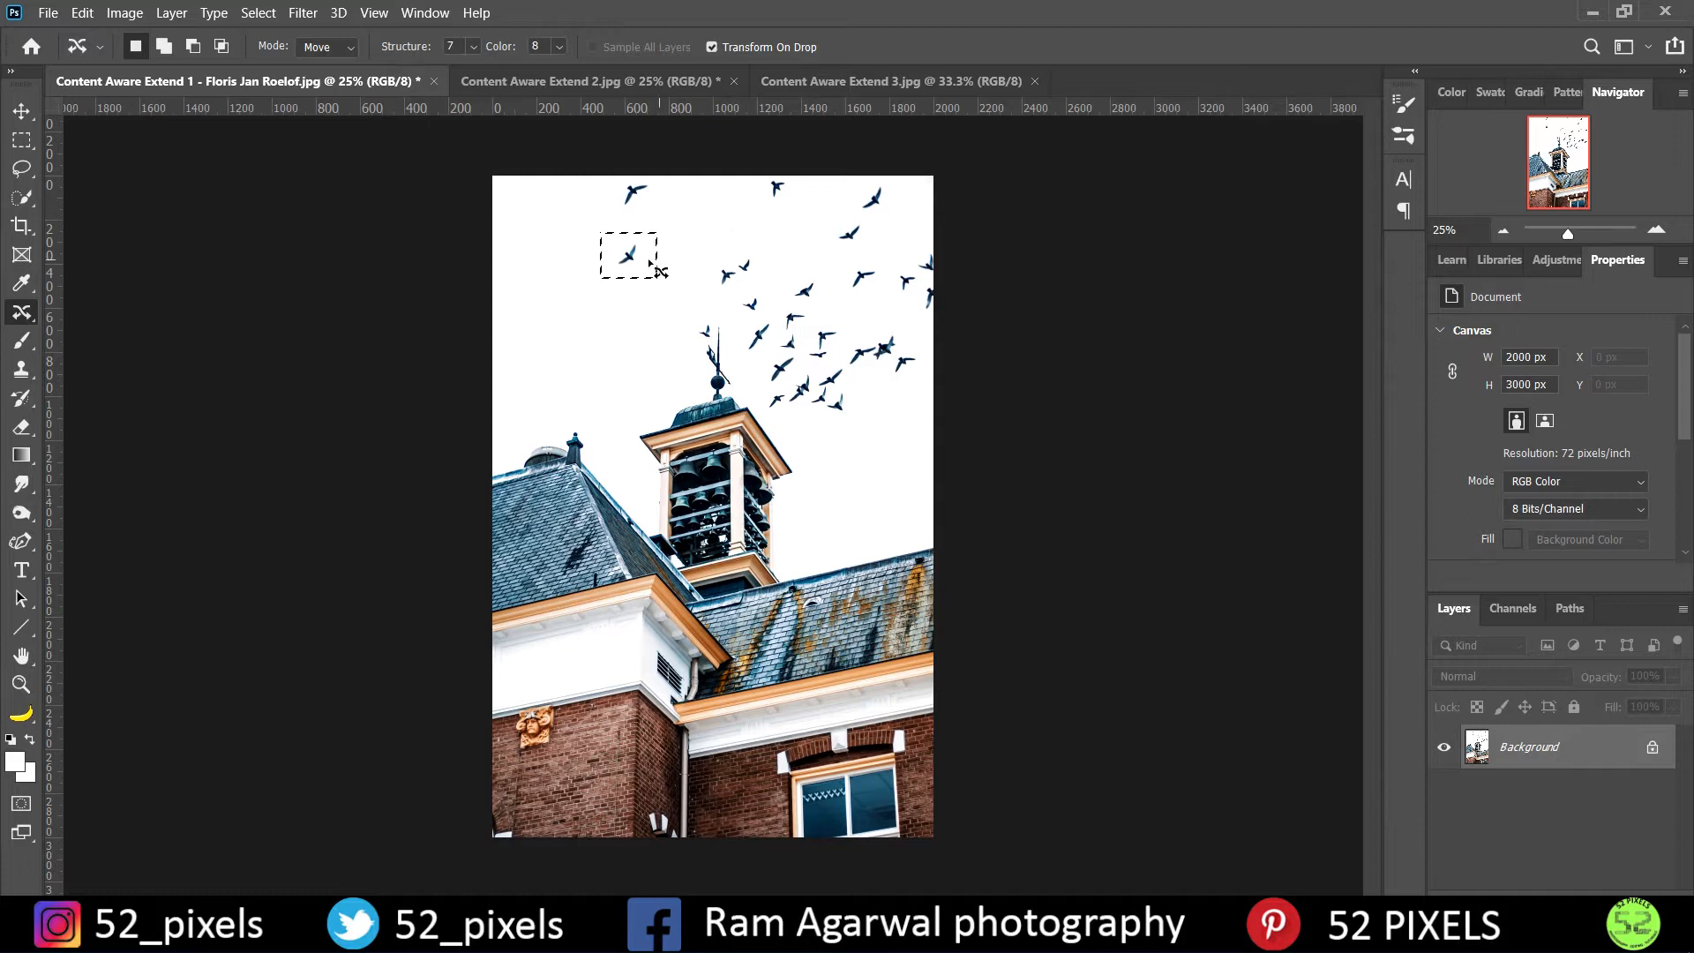
pyautogui.hotkey('ctrl', 'z')
# Step: Use Content-Aware Move in Extend mode to place a copy of the selected bird in the empty sky to its left
pyautogui.click(340, 49)
pyautogui.moveTo(729, 235); pyautogui.dragTo(631, 268)
pyautogui.press('Return')
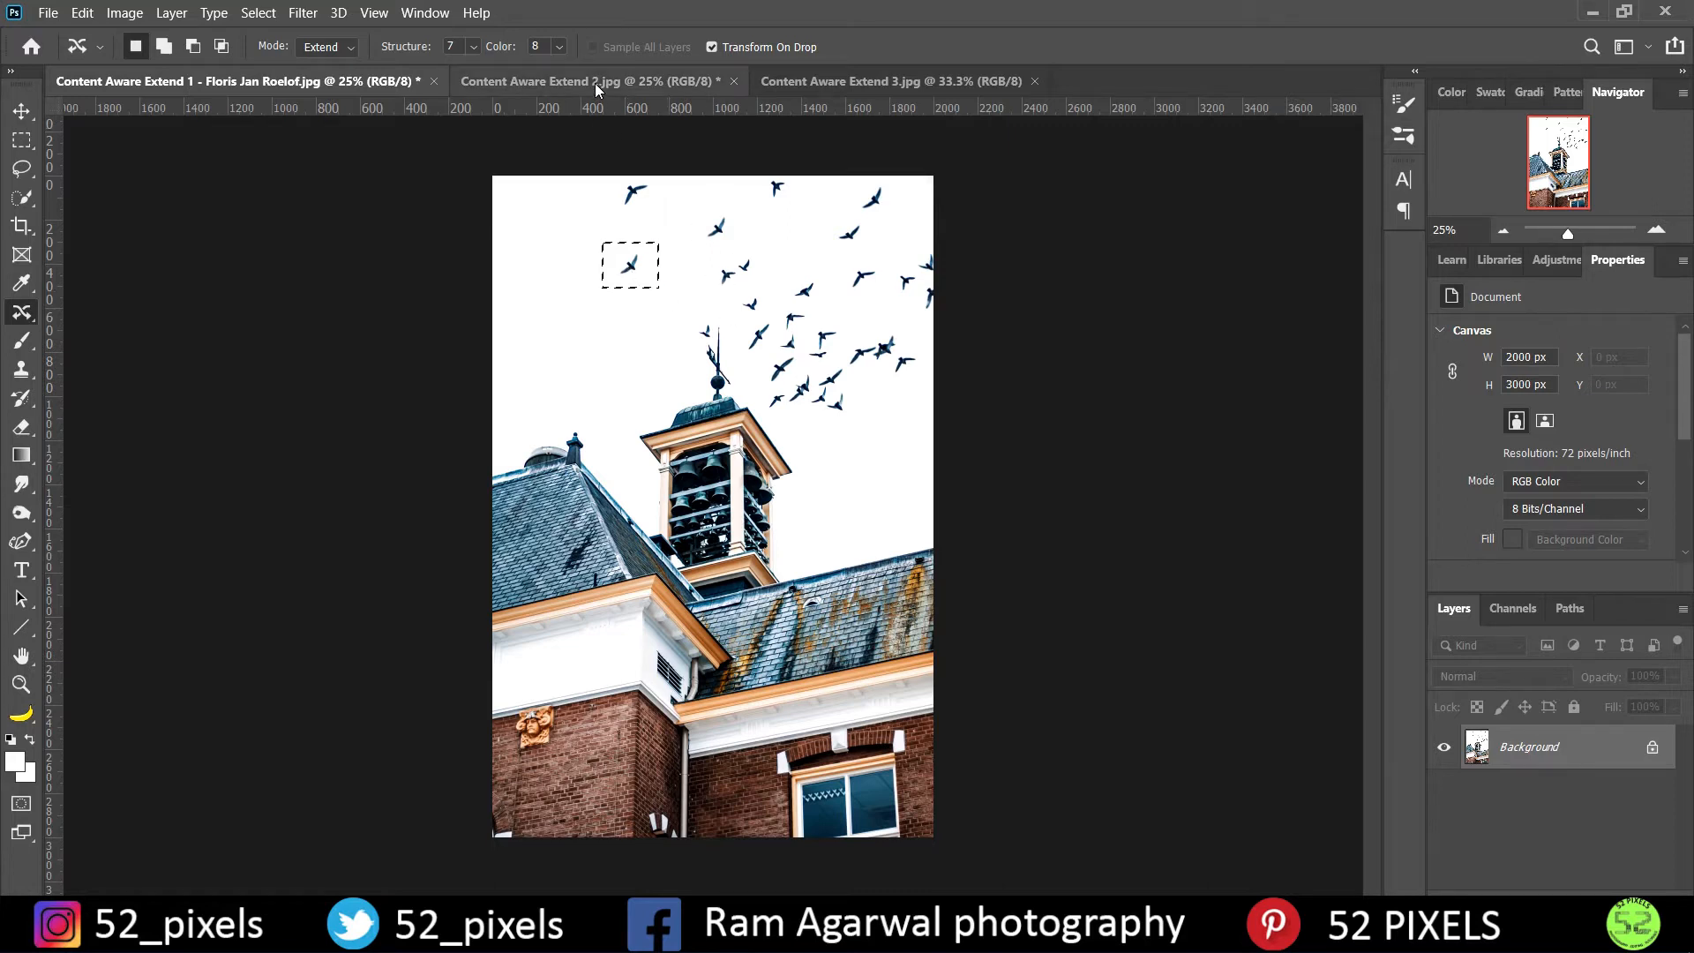
# Step: Open the Content Aware Extend 2.jpg document and convert its Background into a regular layer with the default settings
pyautogui.click(555, 87)
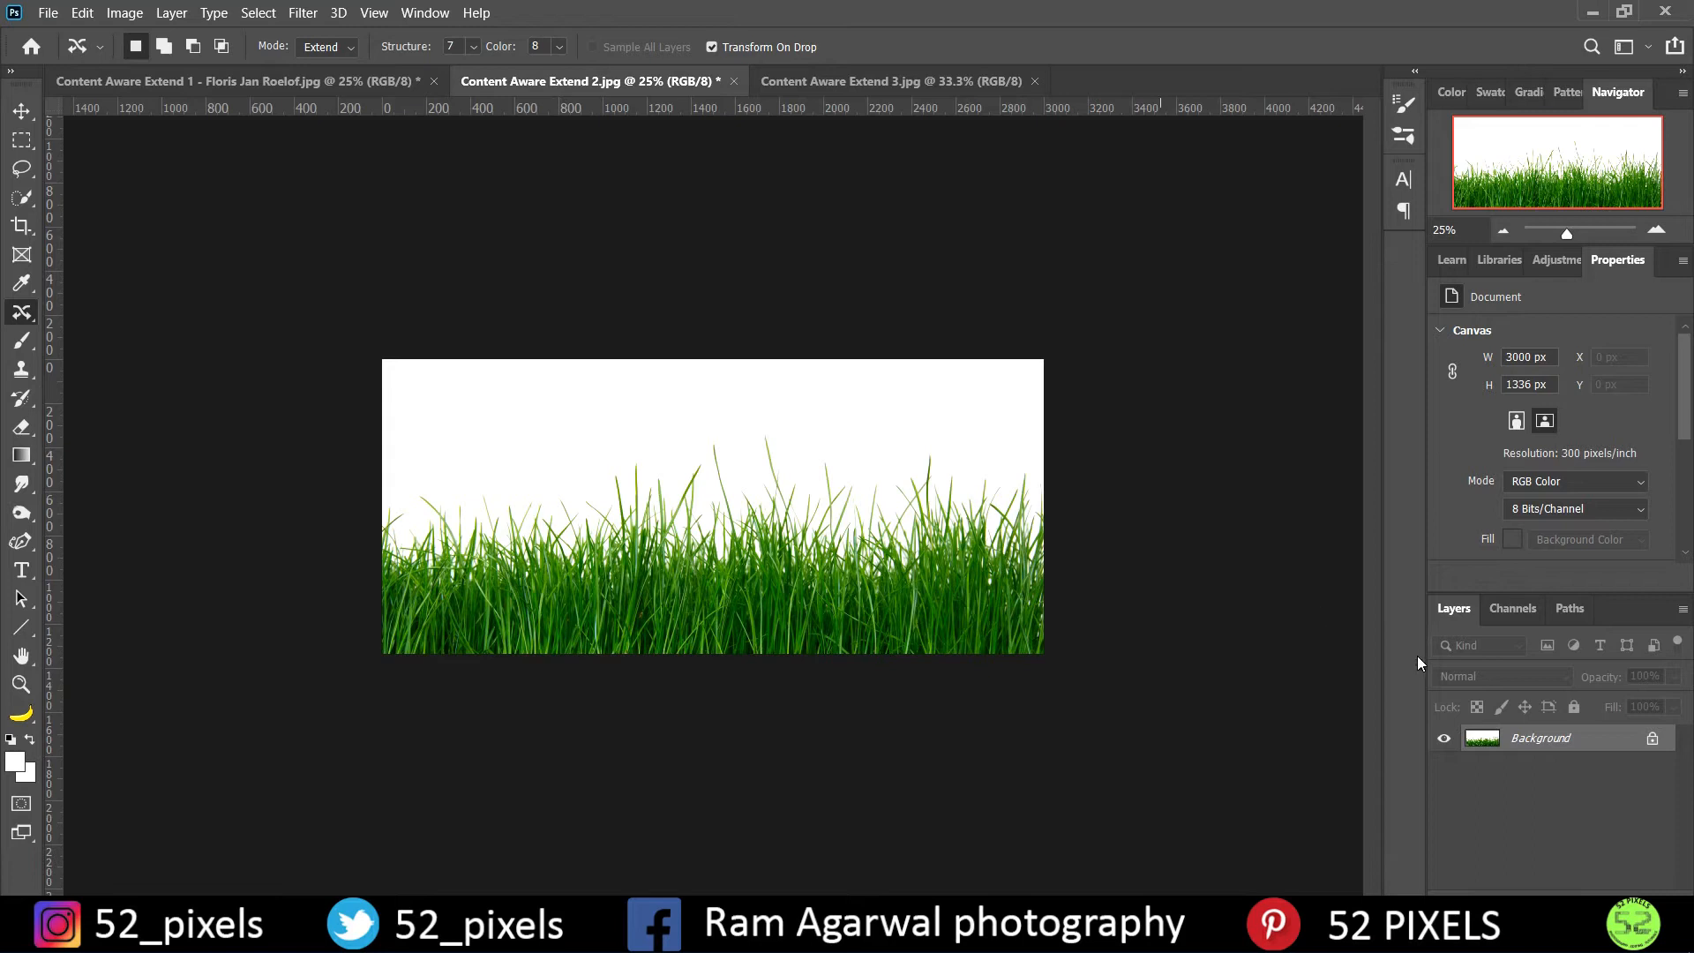
pyautogui.doubleClick(1521, 746)
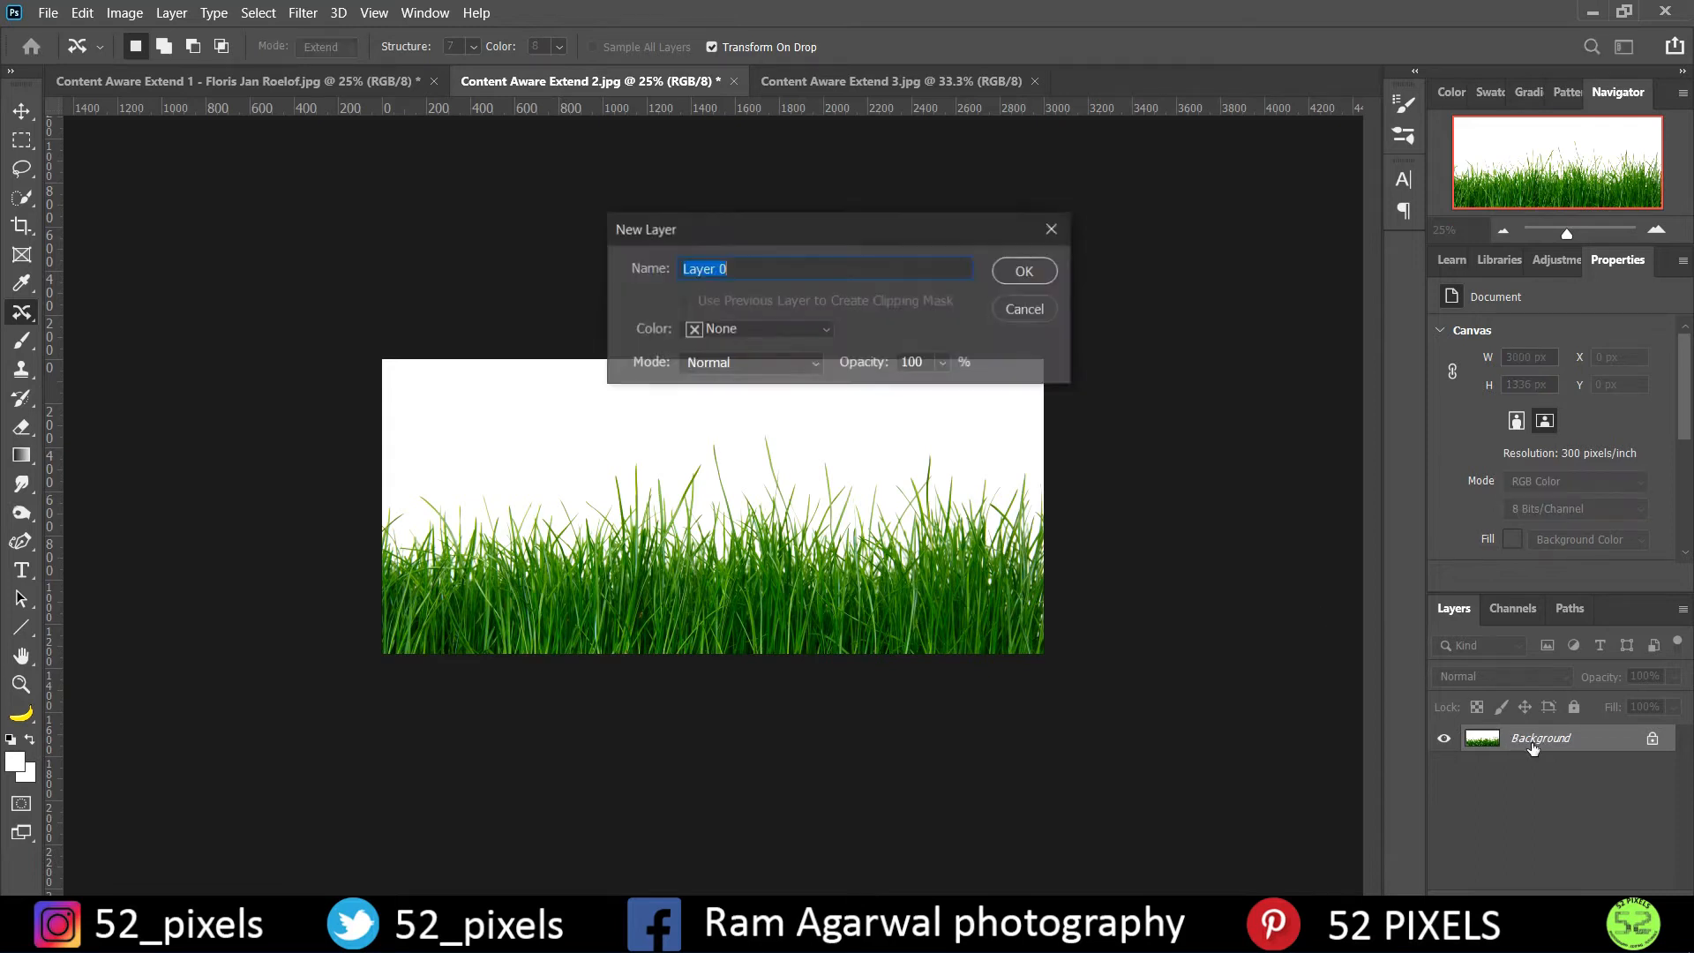
pyautogui.click(1050, 273)
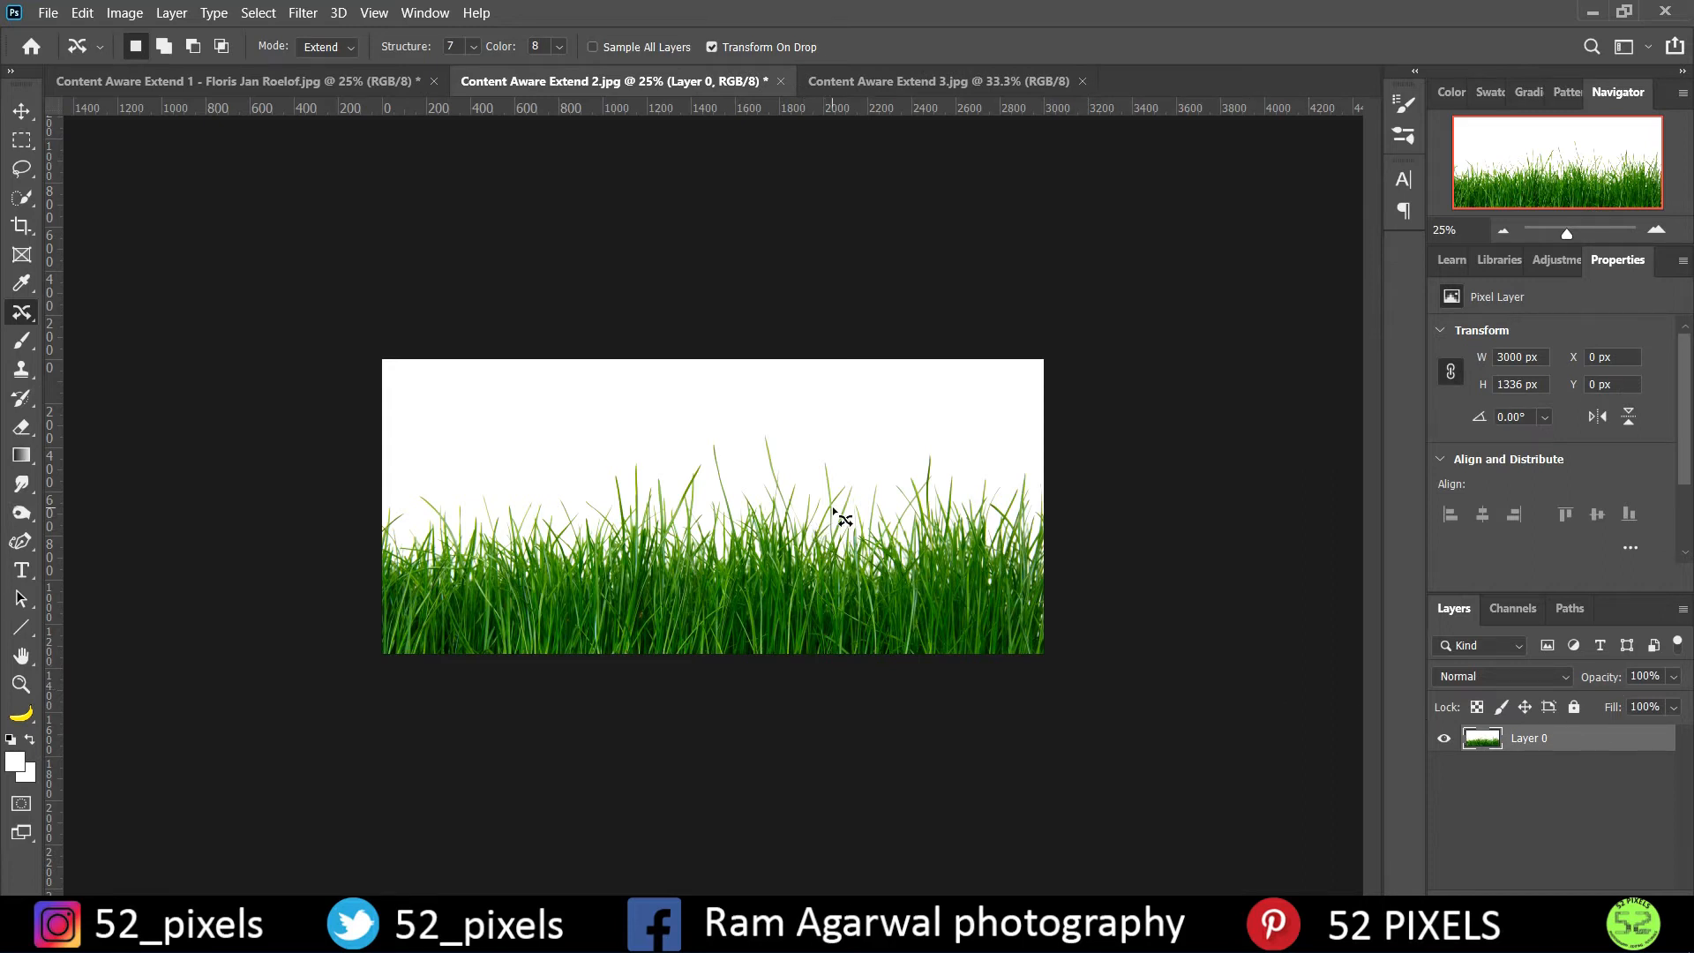
# Step: Extend the grass picture's canvas on the right with the Crop tool to a total width of about 5150 px
pyautogui.click(23, 227)
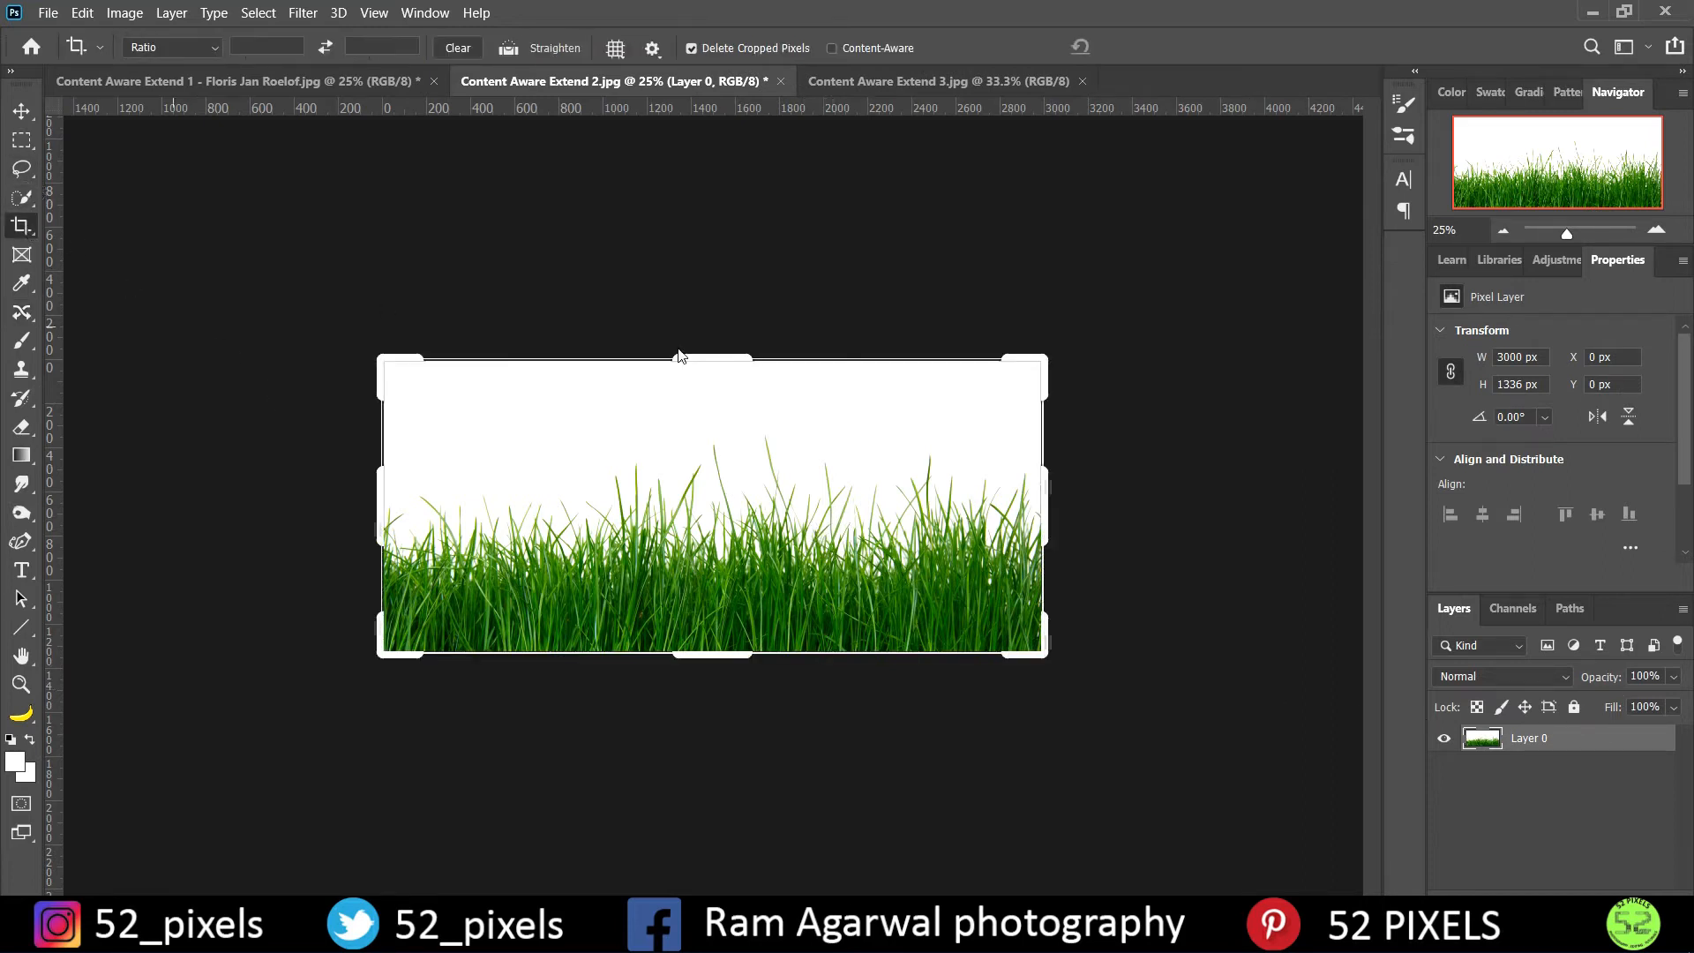
pyautogui.moveTo(1047, 503); pyautogui.dragTo(1283, 502)
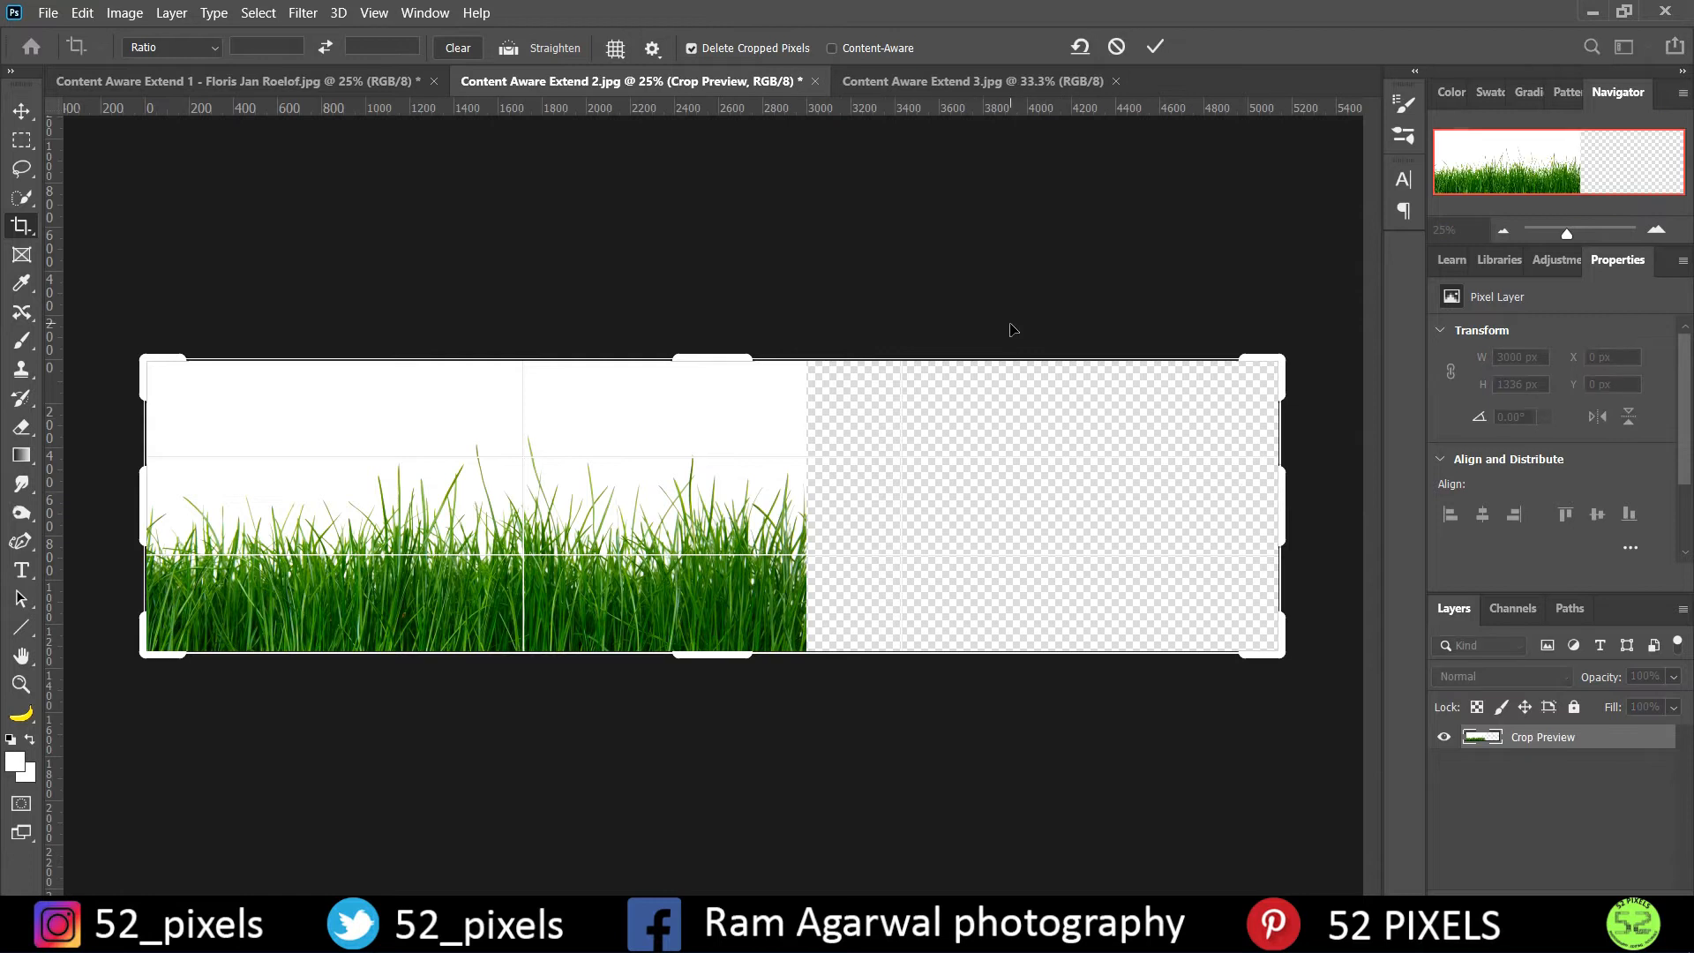
pyautogui.press('Return')
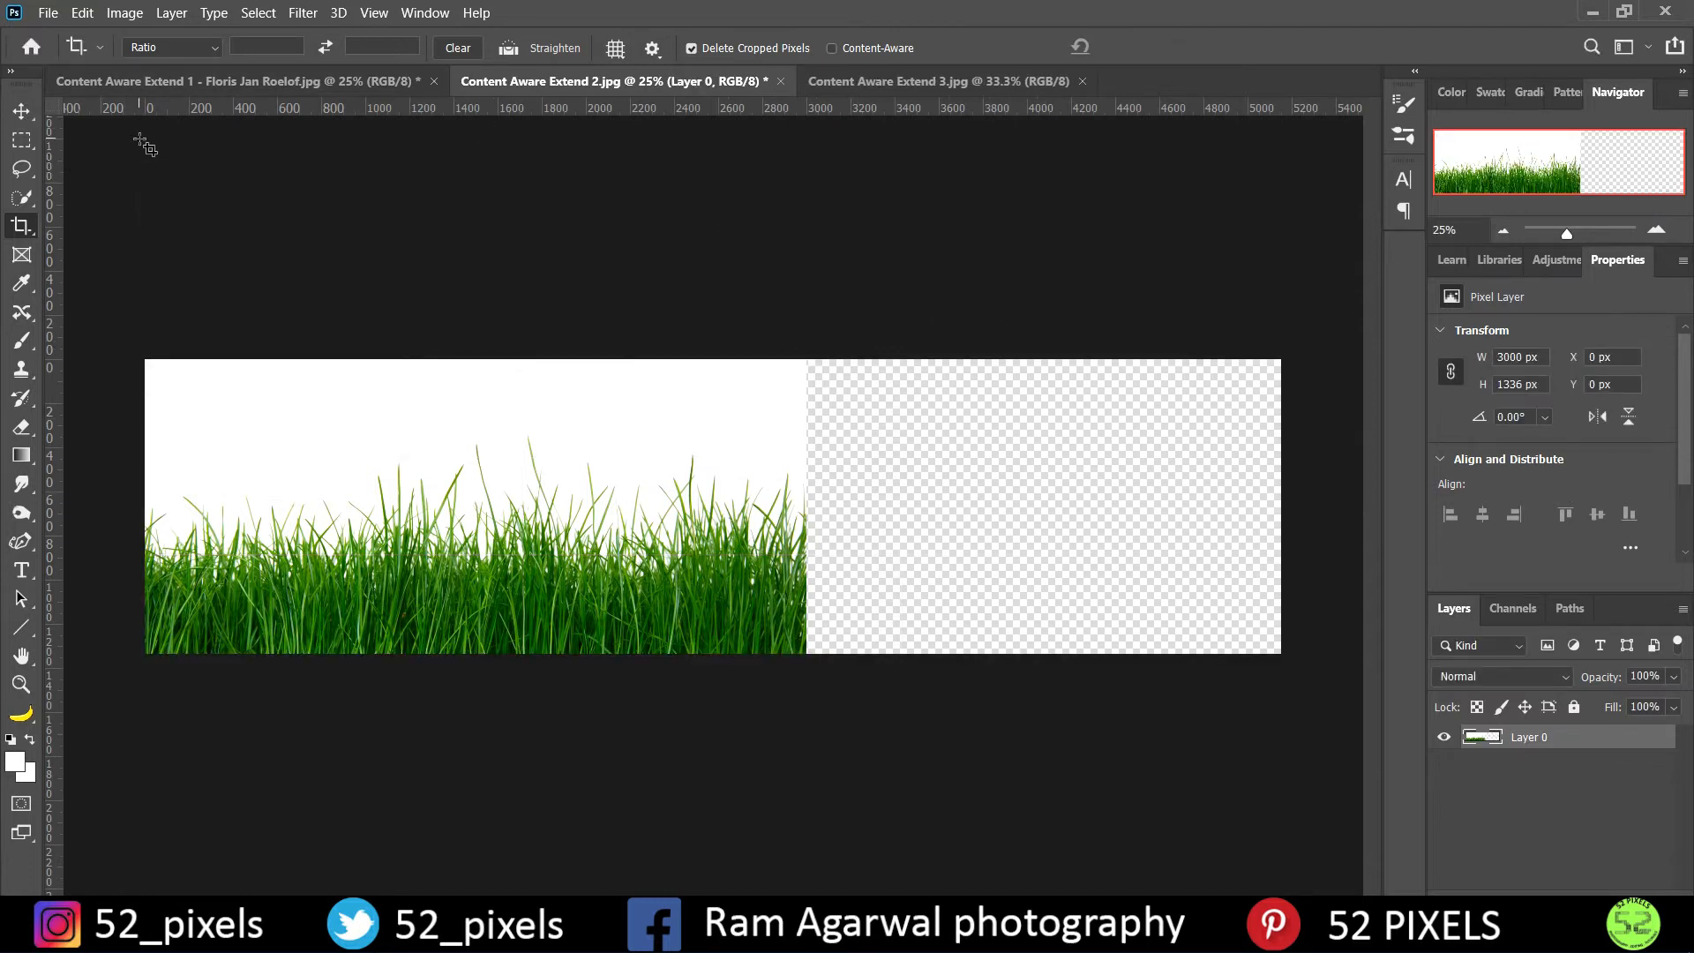
pyautogui.click(247, 493)
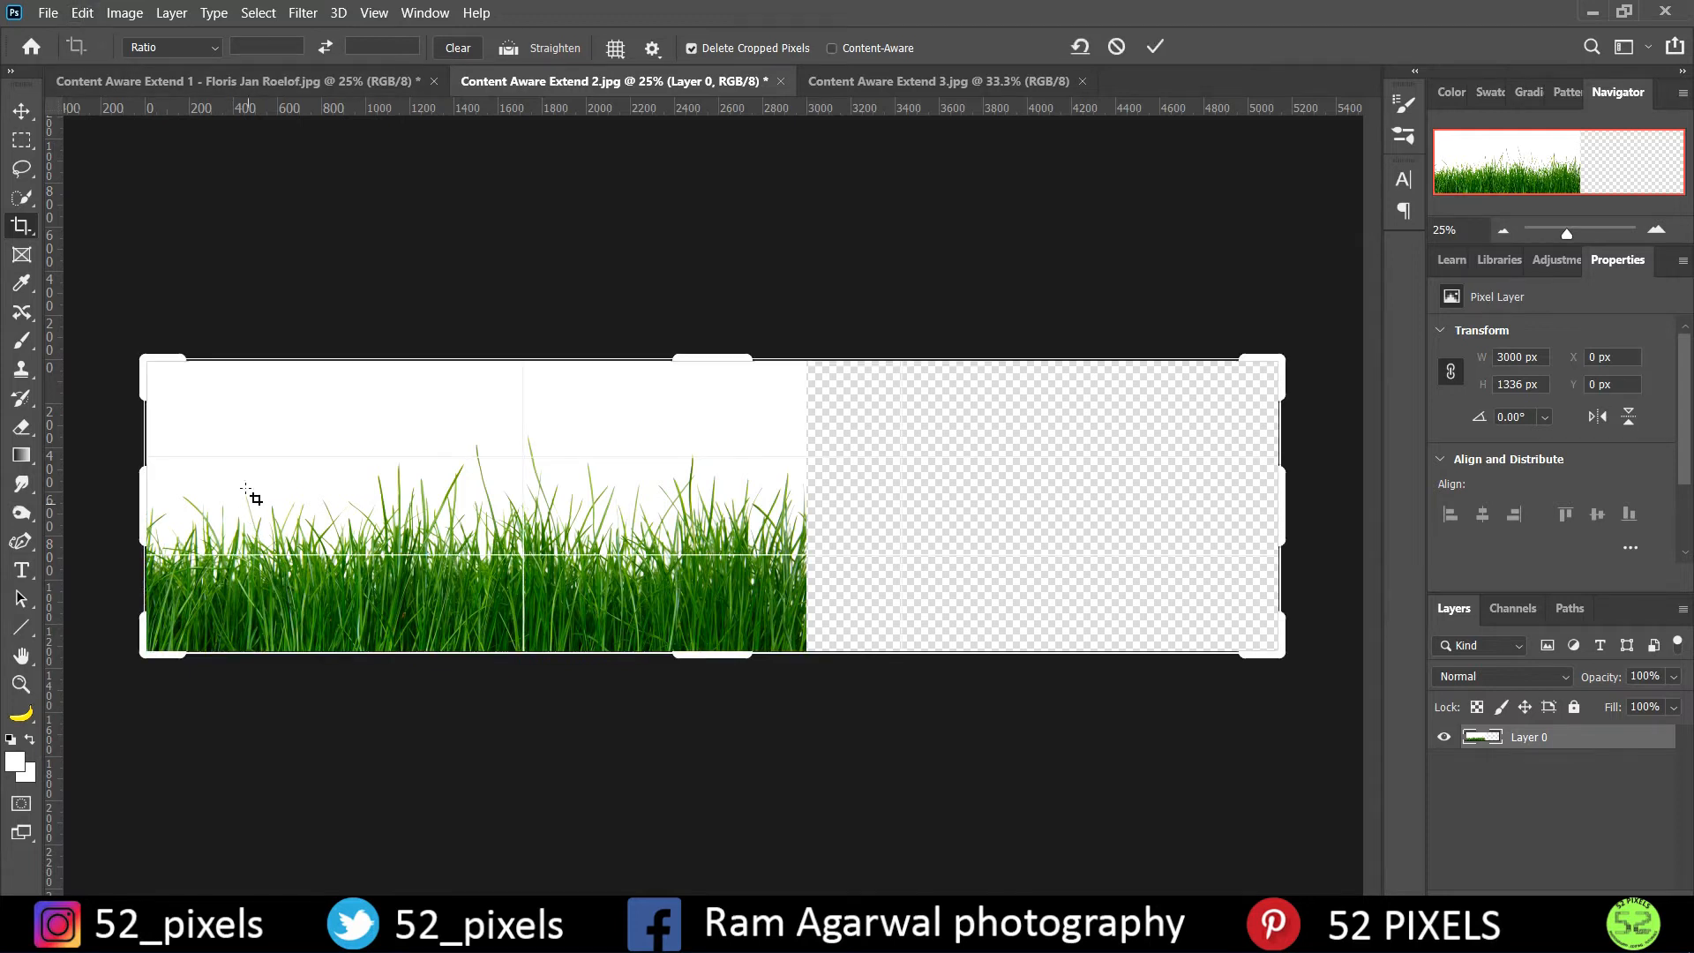
# Step: Try to stretch the grass layer across the empty canvas with Content-Aware Scale at 171.73% width, and undo the stretch
pyautogui.click(21, 110)
pyautogui.click(84, 13)
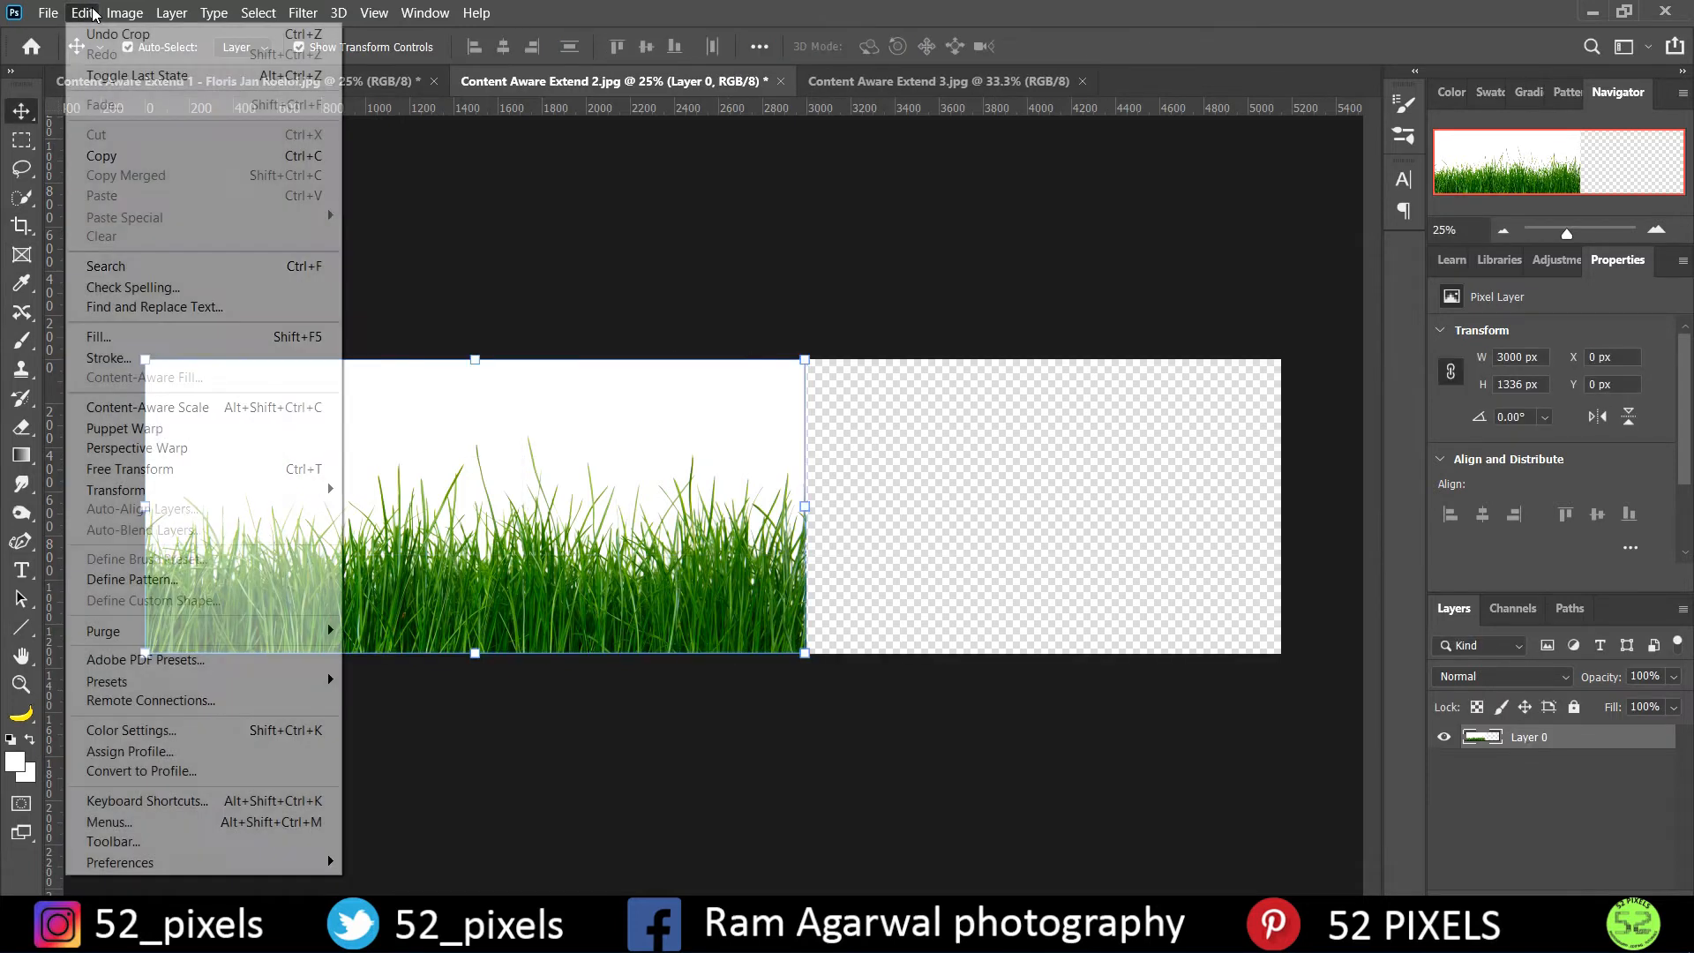
pyautogui.click(164, 411)
pyautogui.moveTo(805, 505)
pyautogui.mouseDown()
pyautogui.moveTo(974, 504)
pyautogui.moveTo(799, 499)
pyautogui.mouseUp()
pyautogui.click(456, 46)
pyautogui.moveTo(798, 508); pyautogui.dragTo(1281, 491)
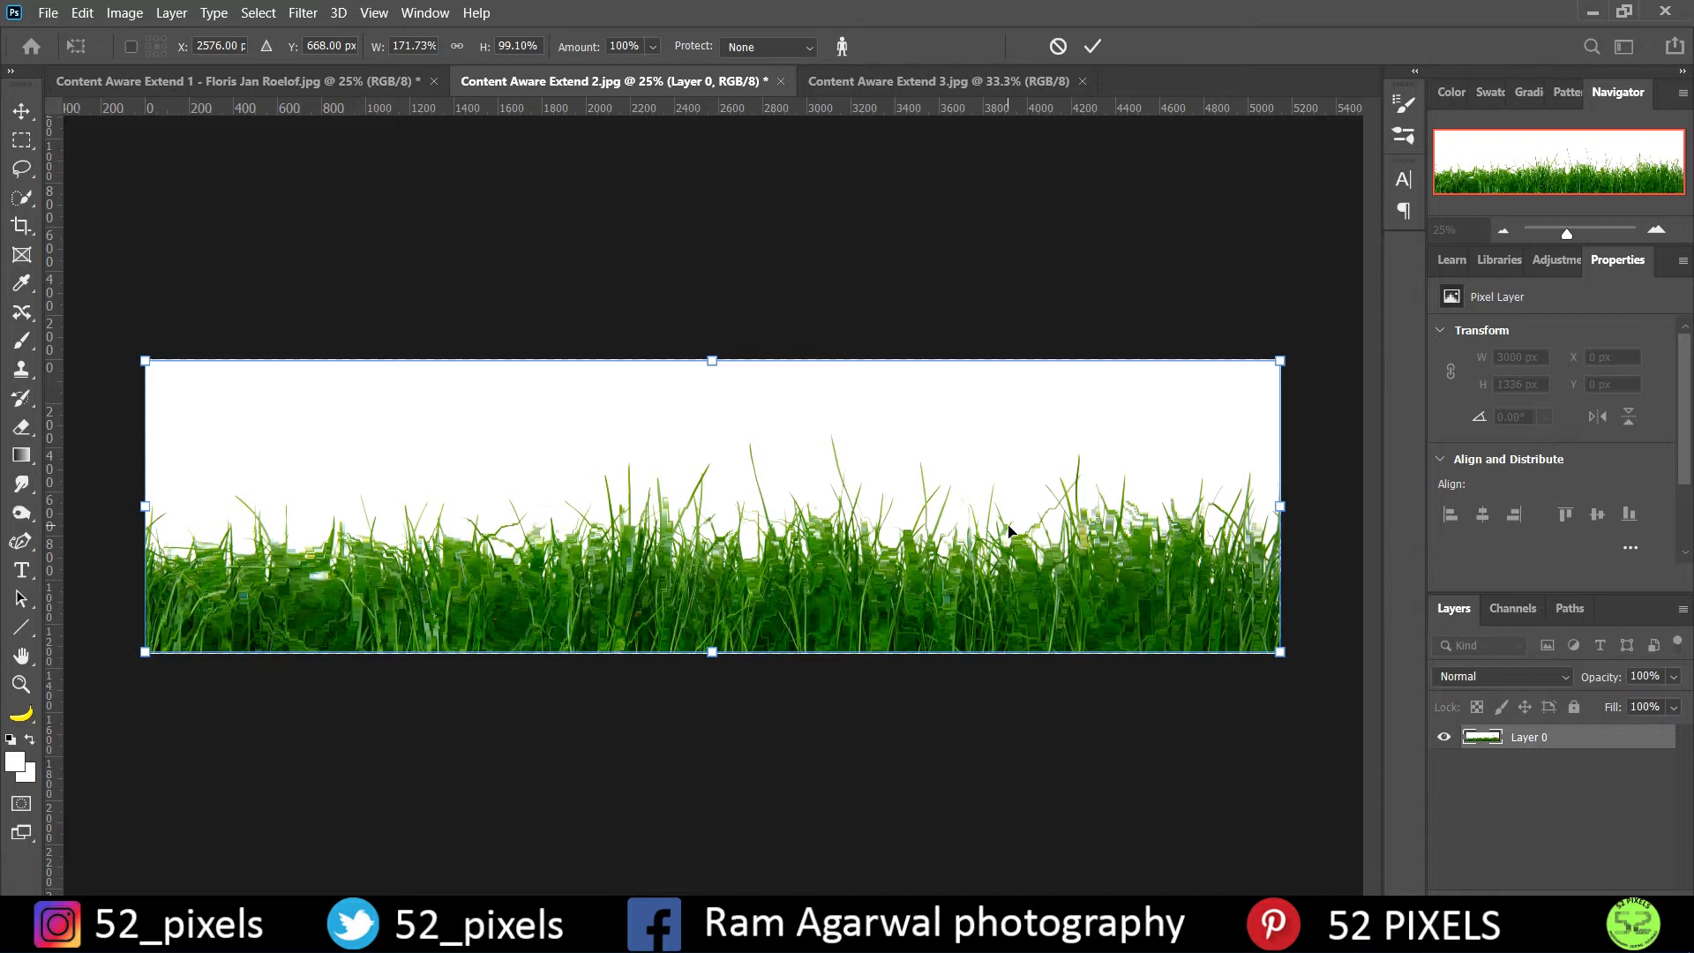
pyautogui.hotkey('ctrl', 'z')
pyautogui.hotkey('ctrl', 'z')
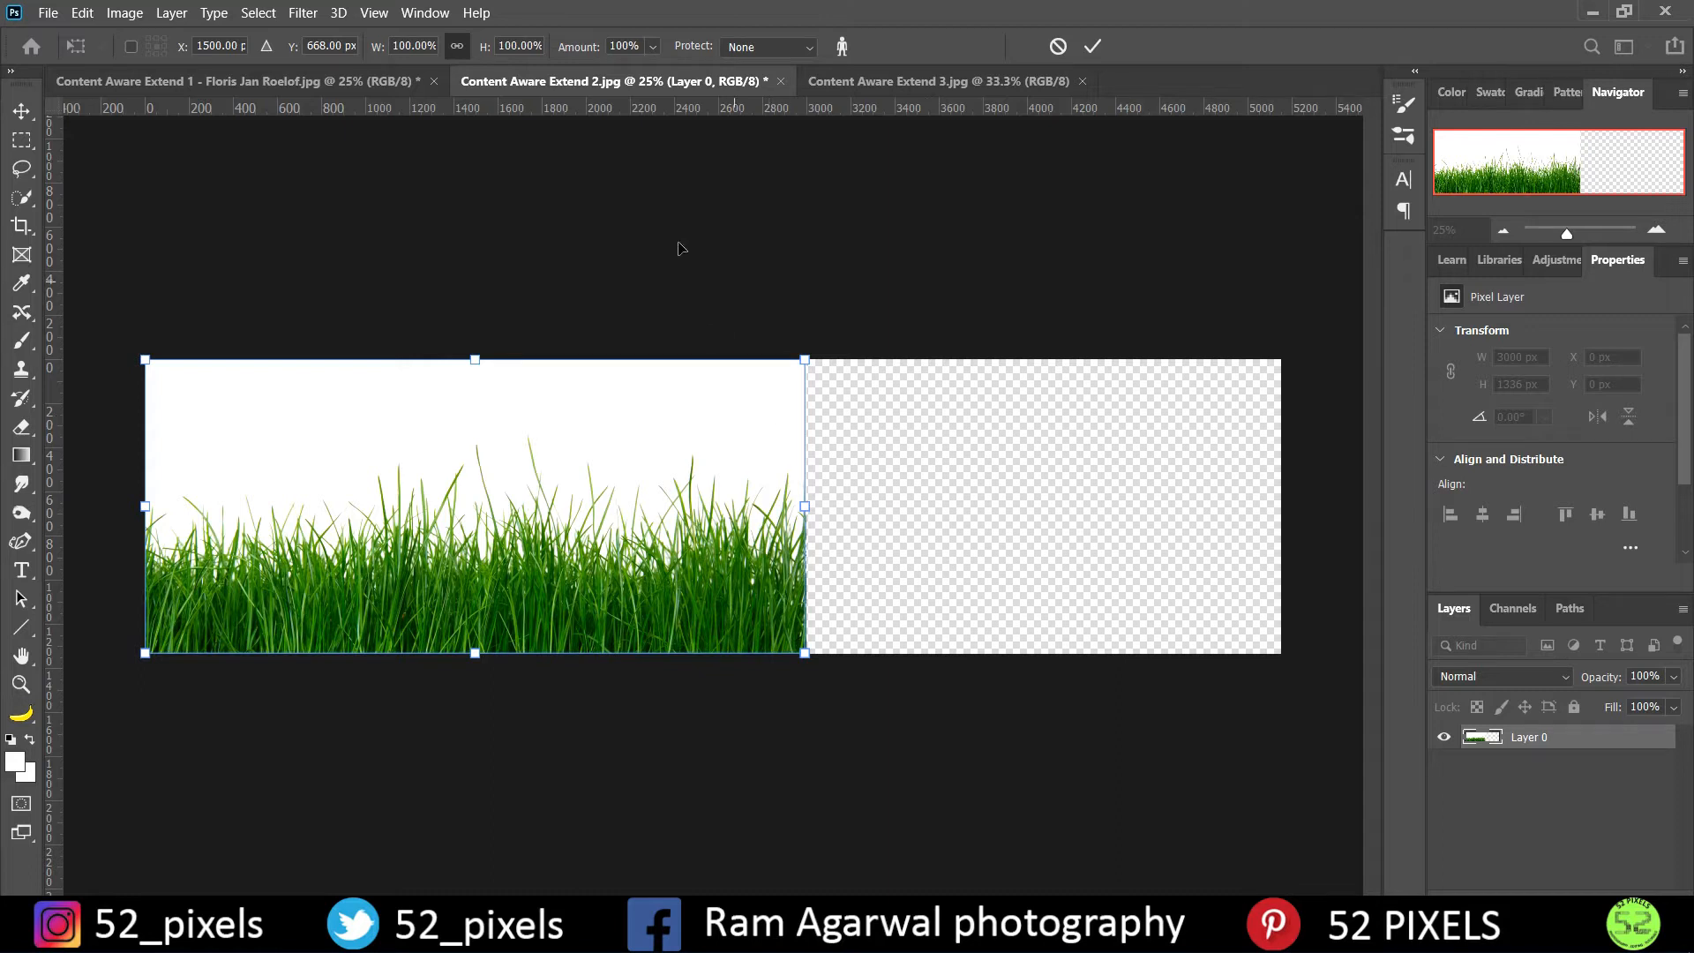
# Step: Set the Content-Aware Move tool to Extend mode and select a rectangle about 2955 px wide covering almost all the grass
pyautogui.click(17, 315)
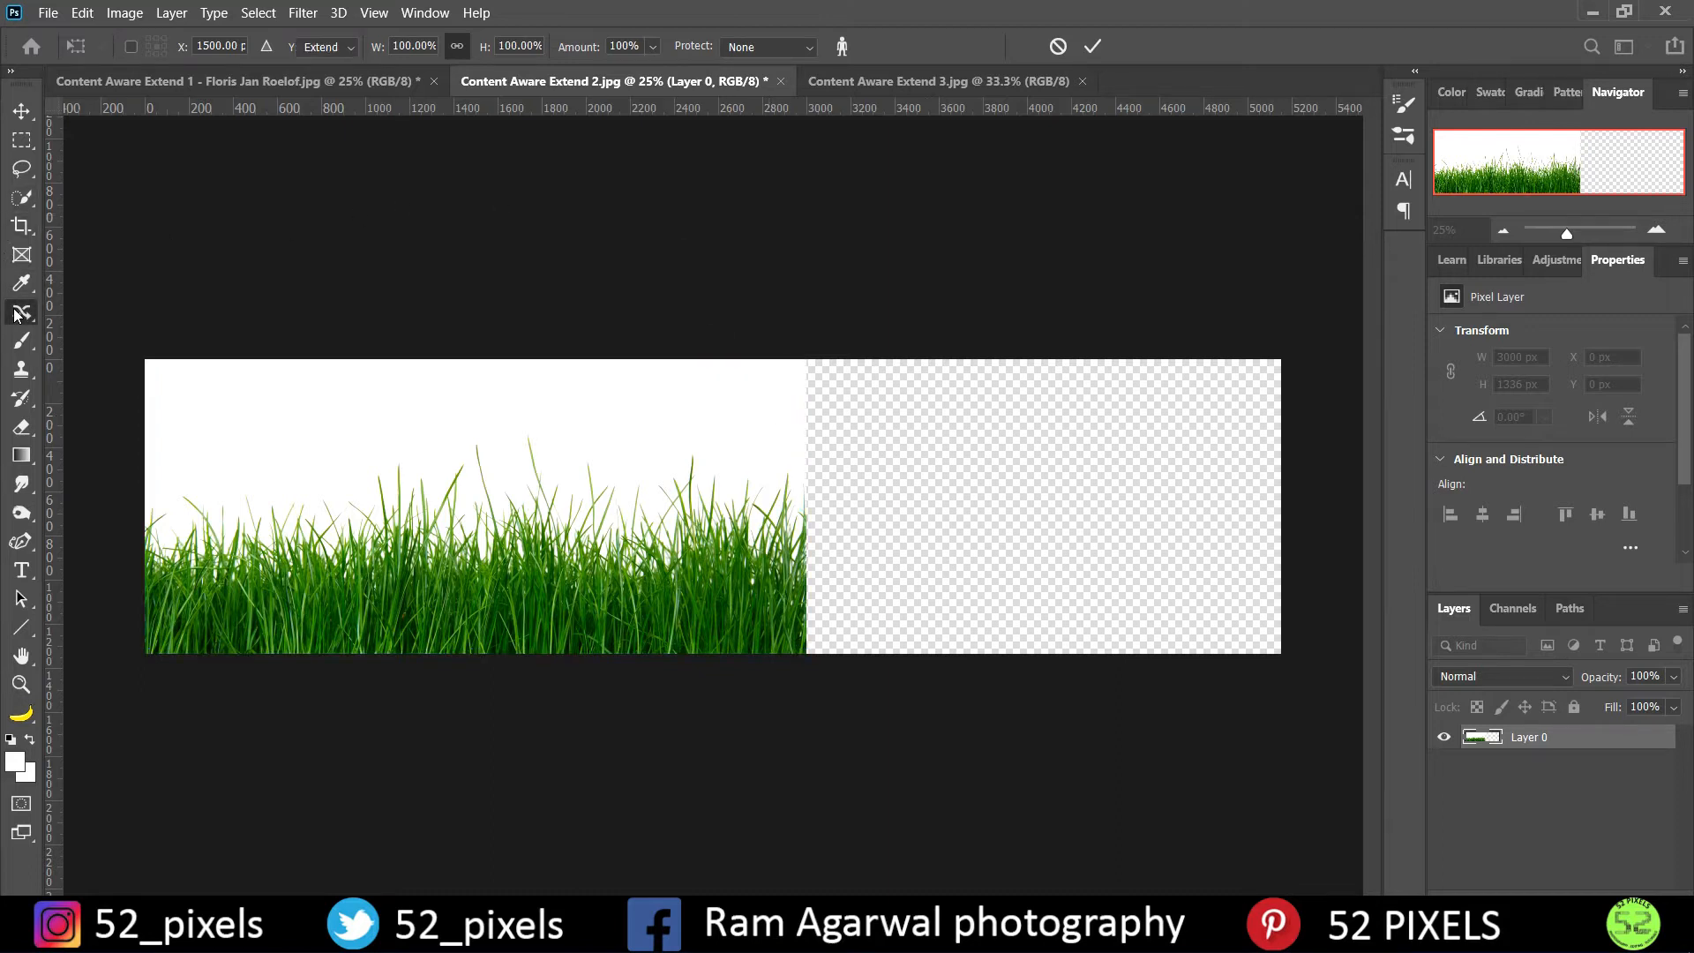
pyautogui.click(350, 56)
pyautogui.click(332, 79)
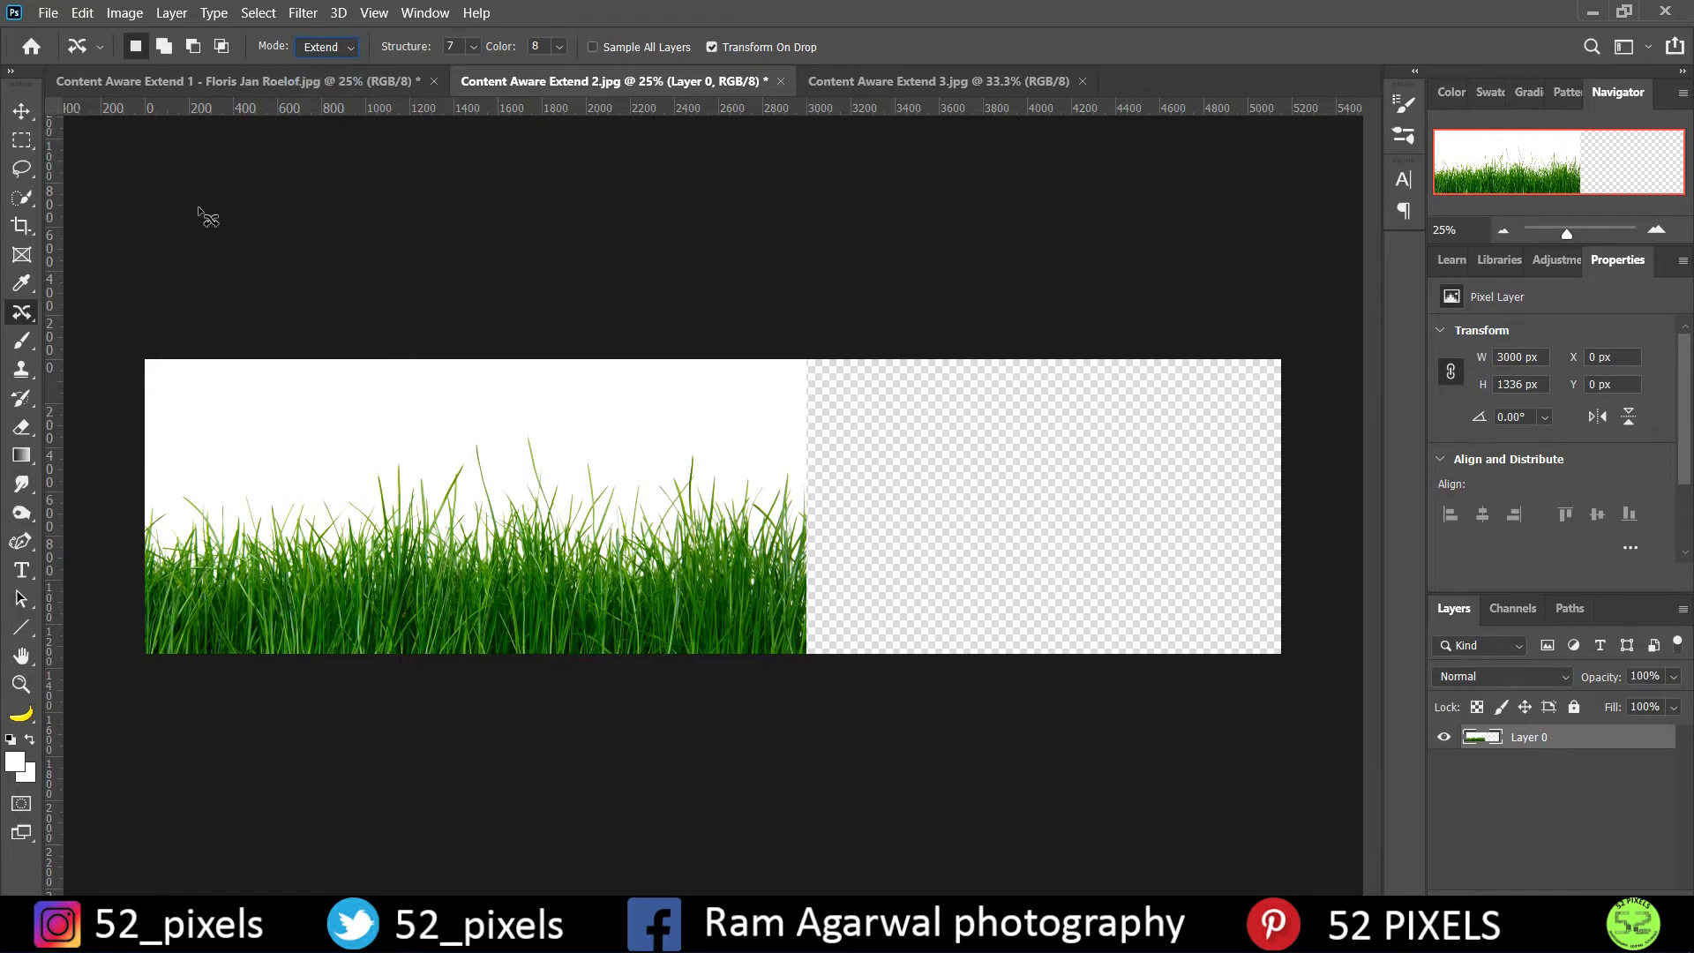
pyautogui.click(21, 141)
pyautogui.moveTo(136, 343); pyautogui.dragTo(796, 689)
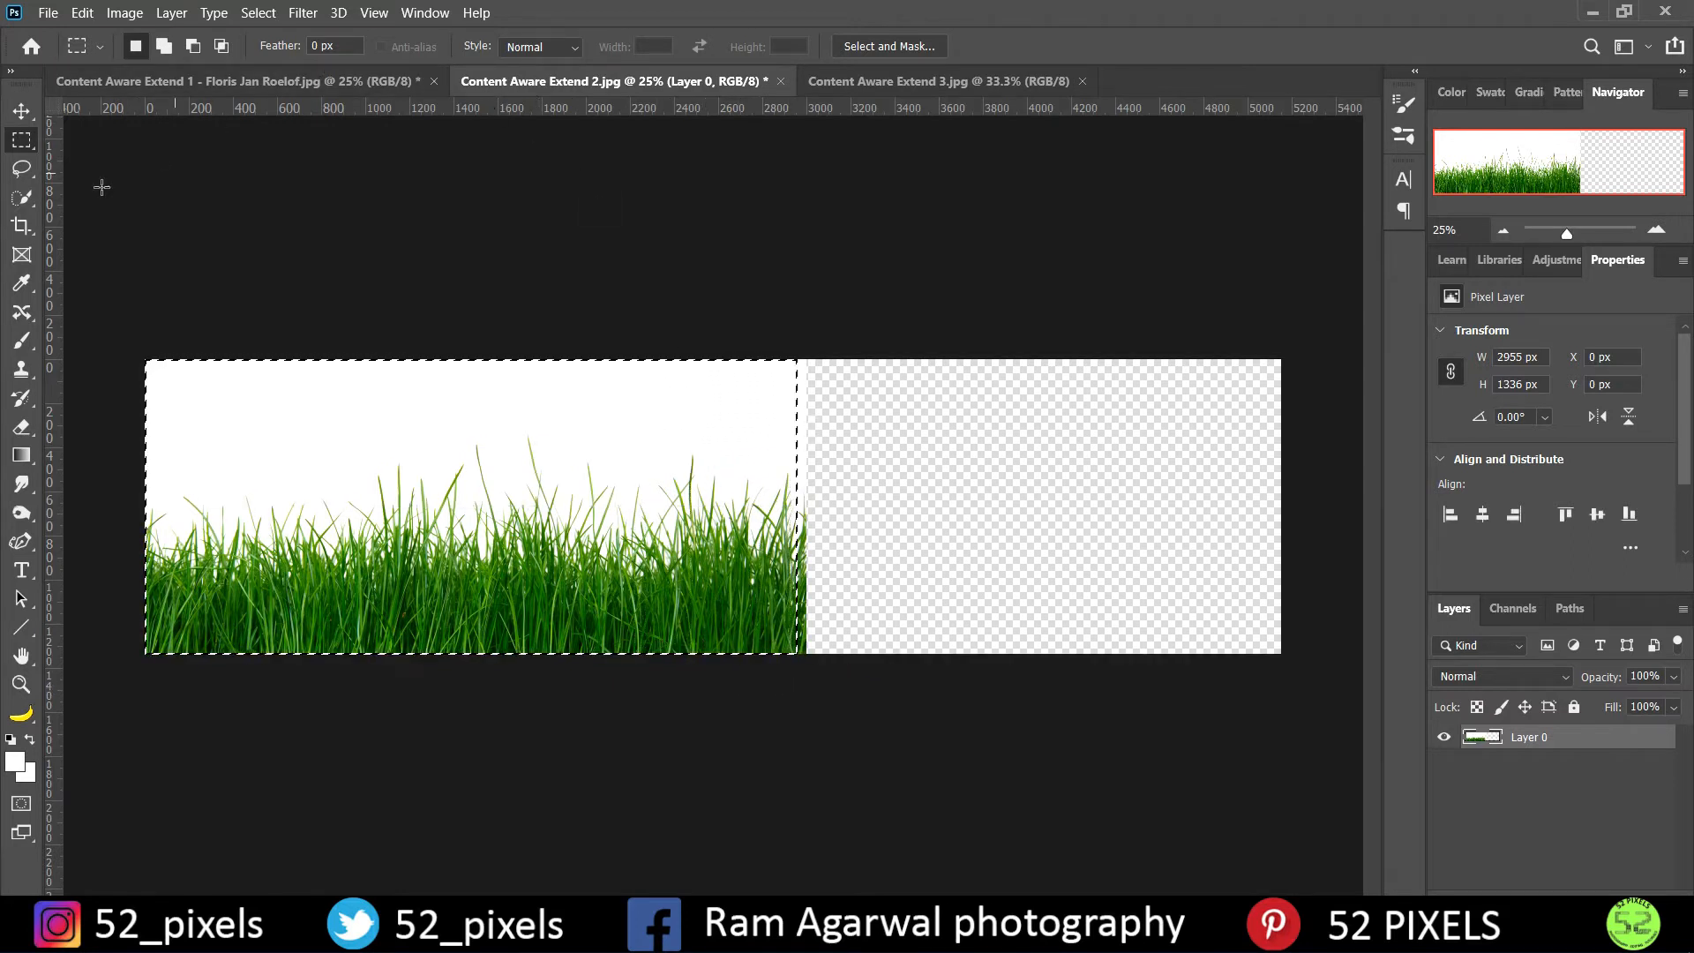
# Step: Extend the grass with Content-Aware Move by placing the selected copy about 2284 px to the right over the empty canvas
pyautogui.click(21, 312)
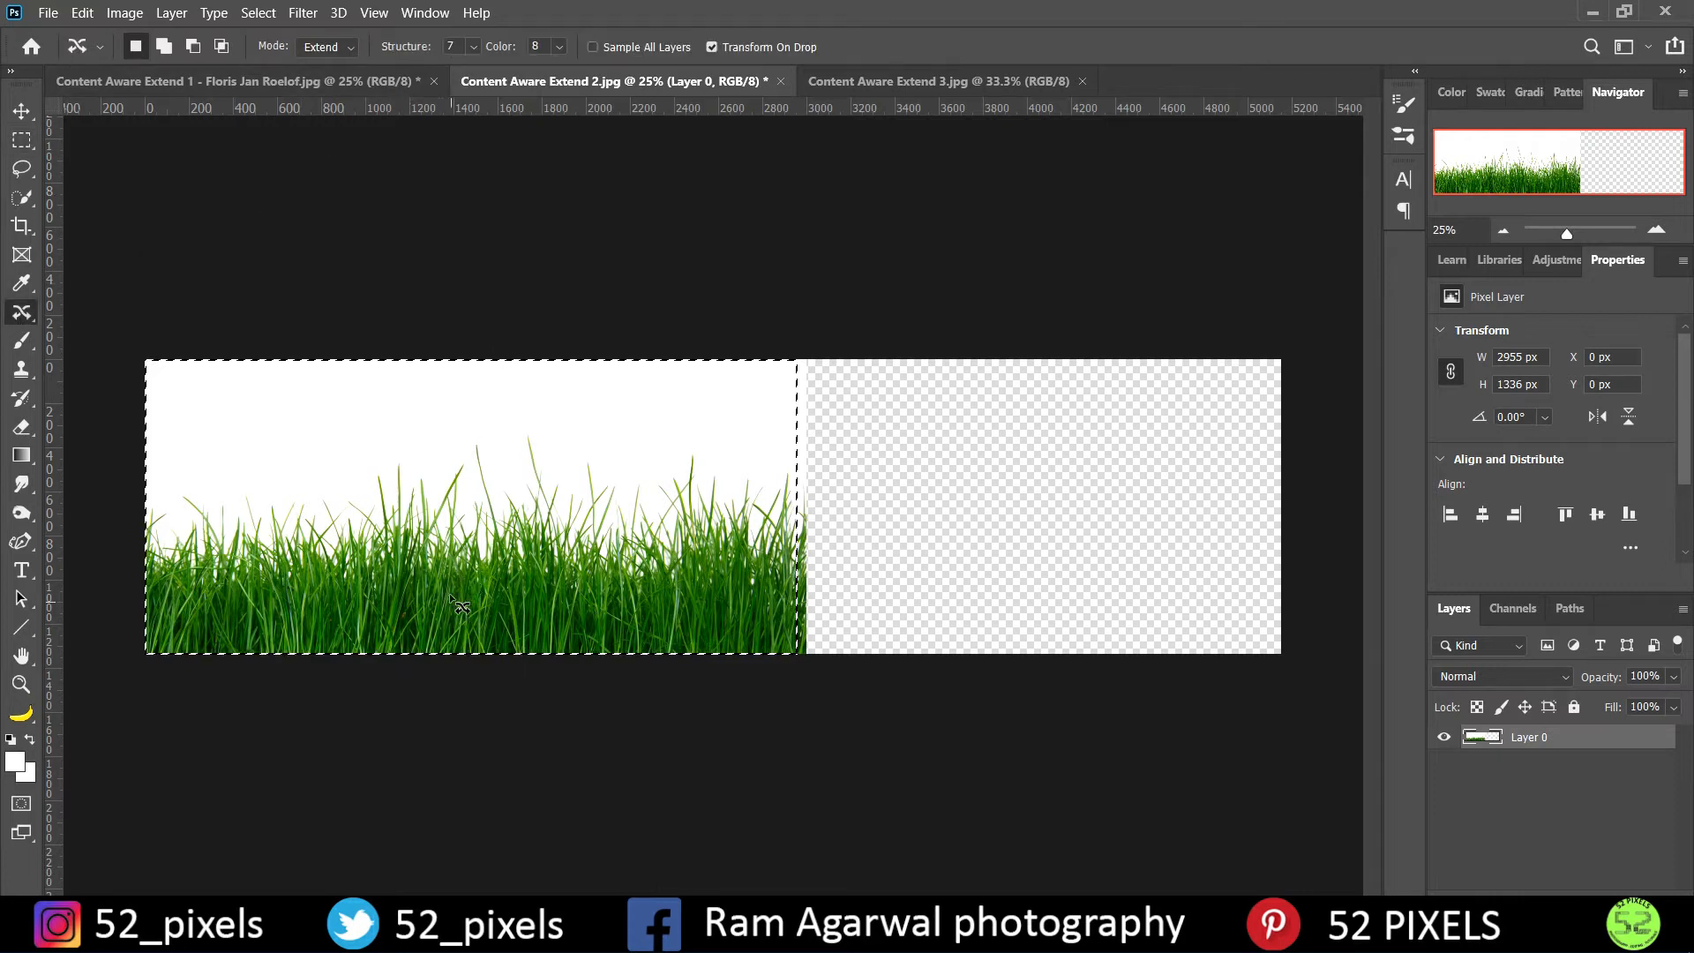
pyautogui.moveTo(432, 554); pyautogui.dragTo(828, 569)
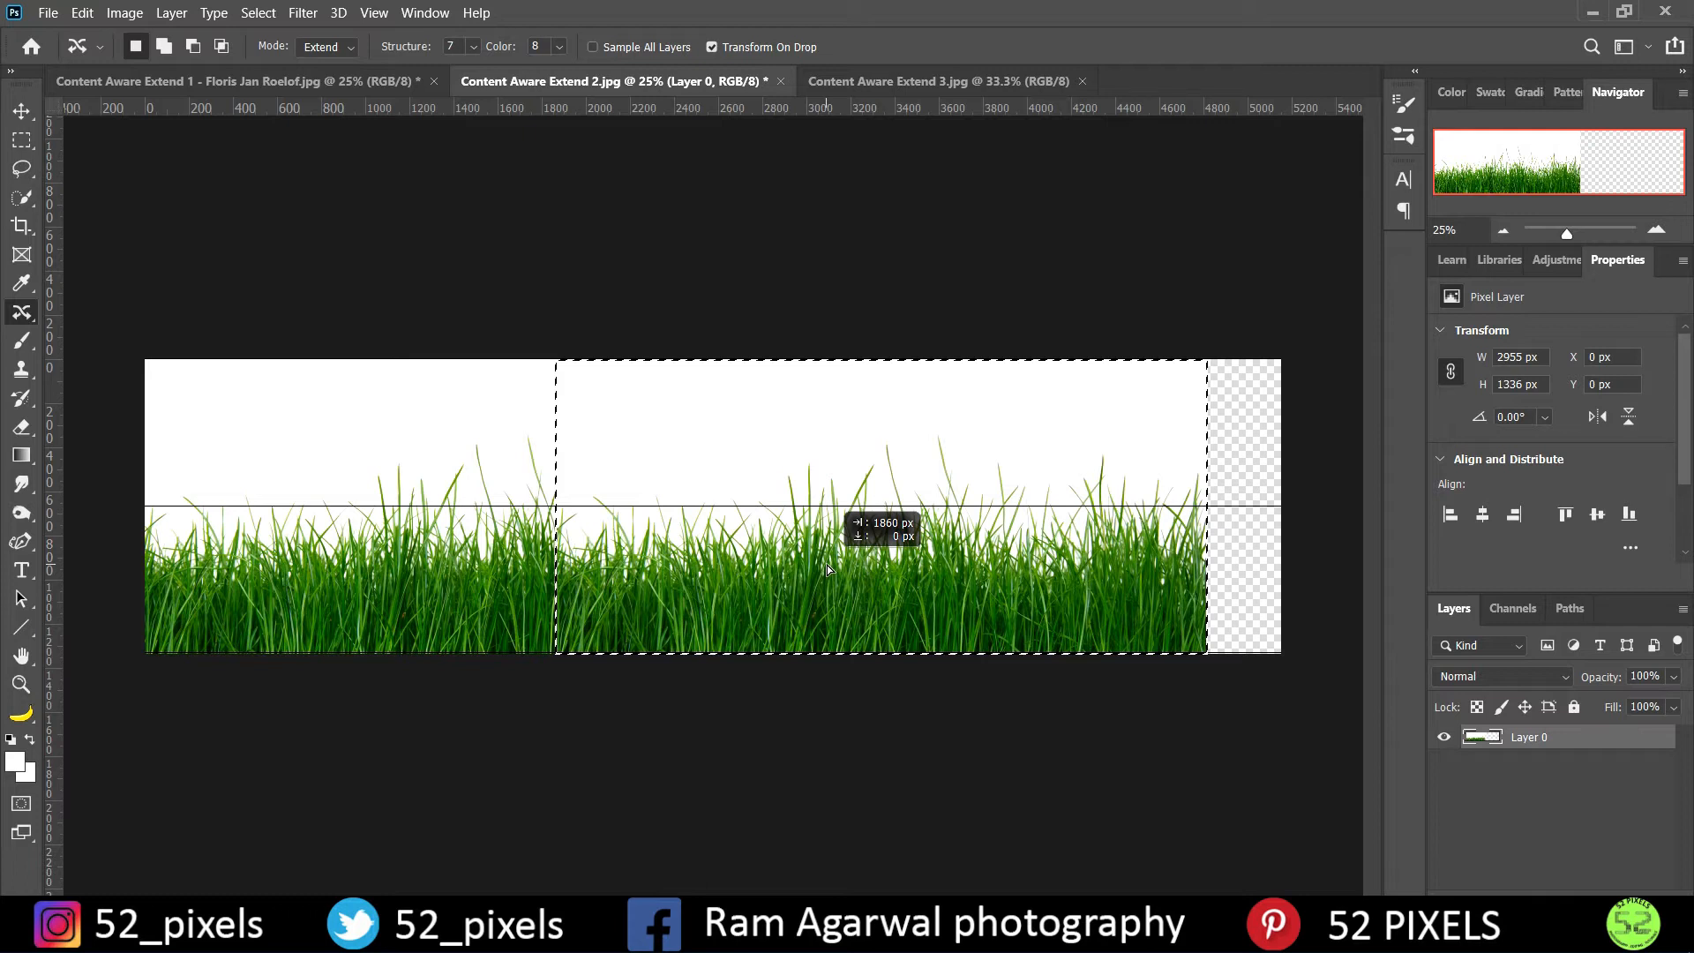
pyautogui.moveTo(828, 565); pyautogui.dragTo(919, 564)
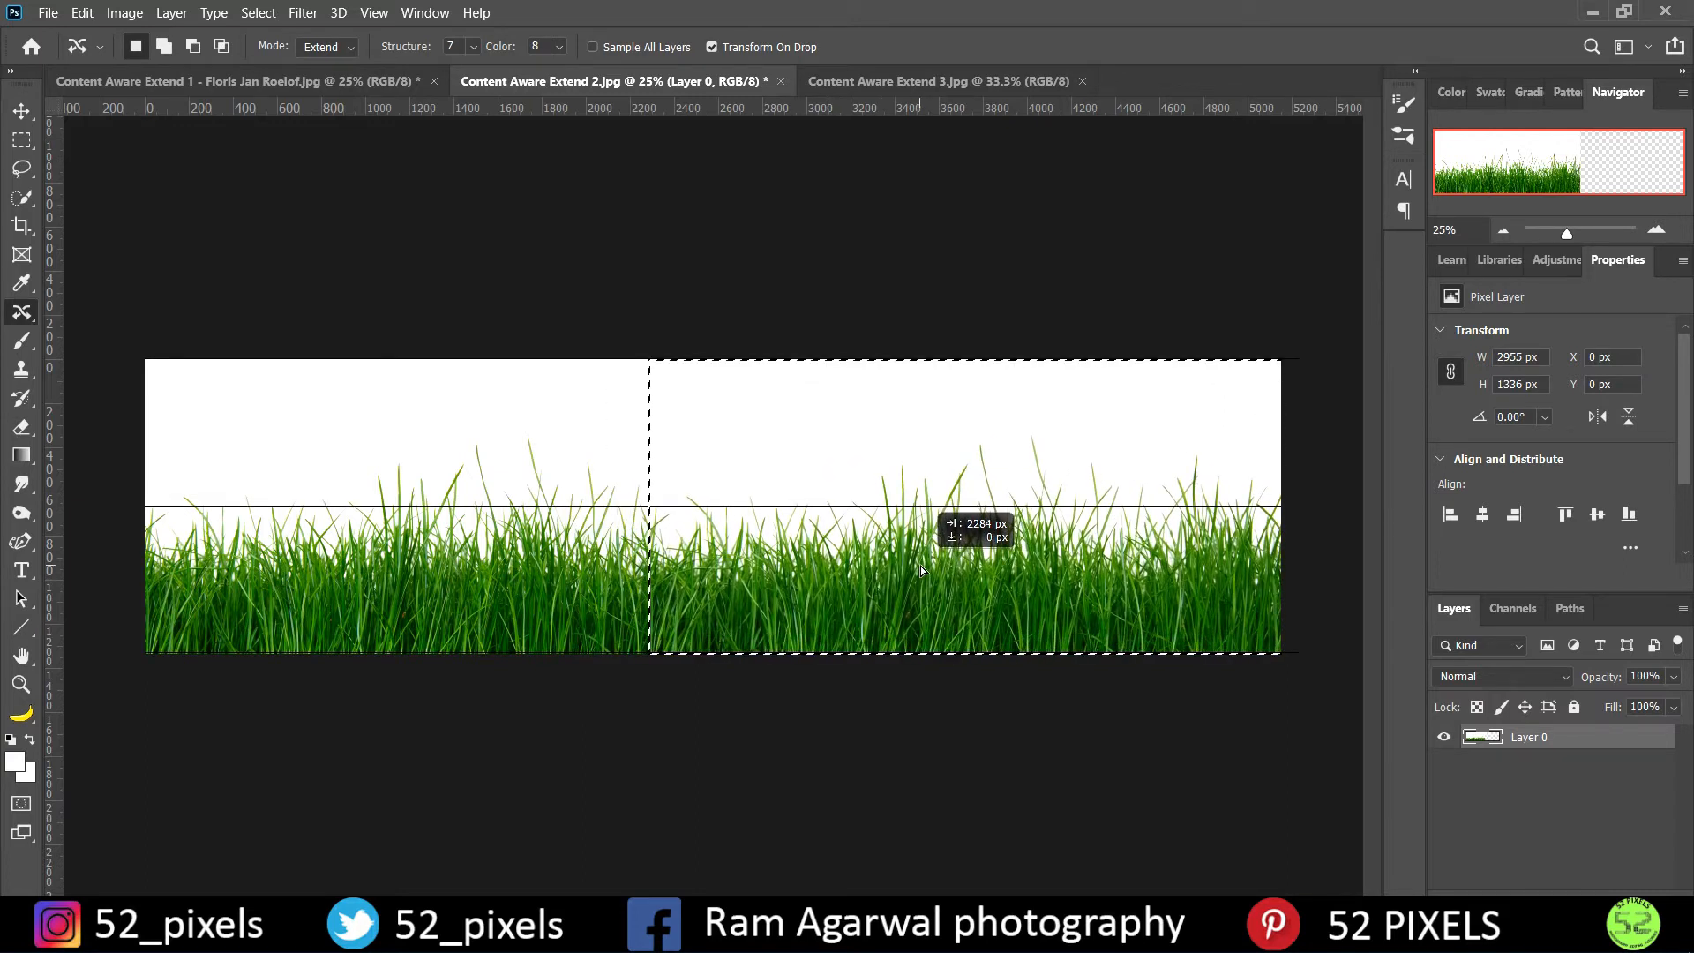
pyautogui.moveTo(919, 564); pyautogui.dragTo(919, 564)
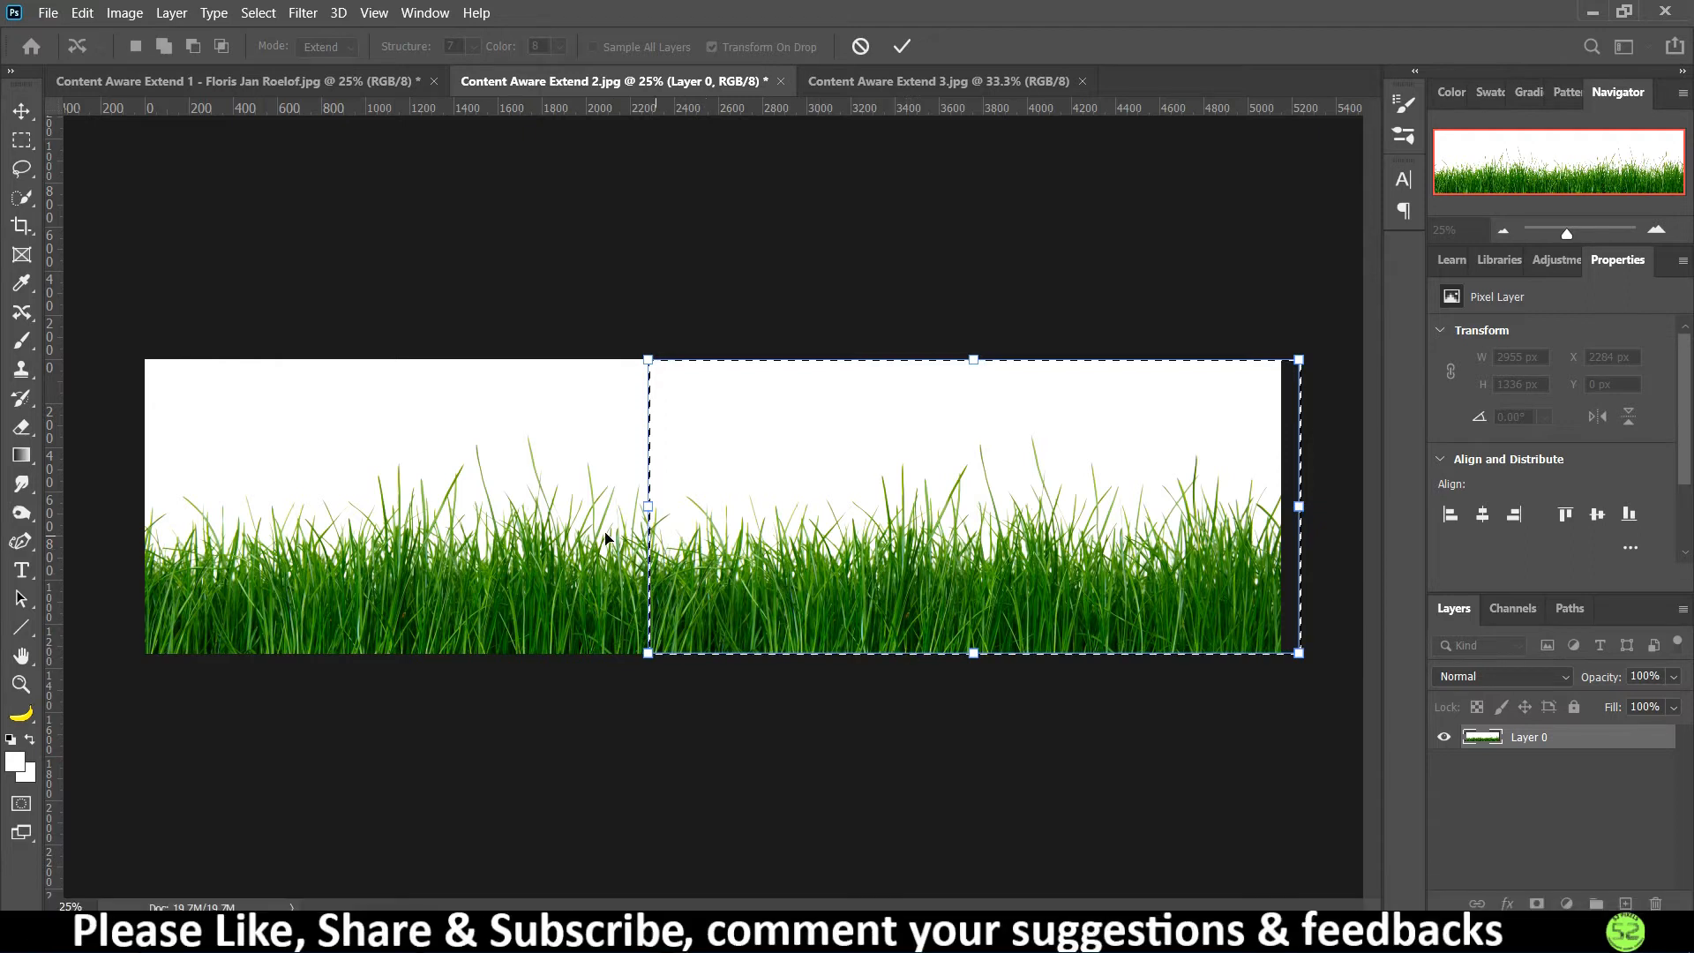
# Step: Examine the seam between the original grass and the extended copy at 100% zoom
pyautogui.hotkey('ctrl', '+')
pyautogui.hotkey('ctrl', '+')
pyautogui.hotkey('ctrl', '+')
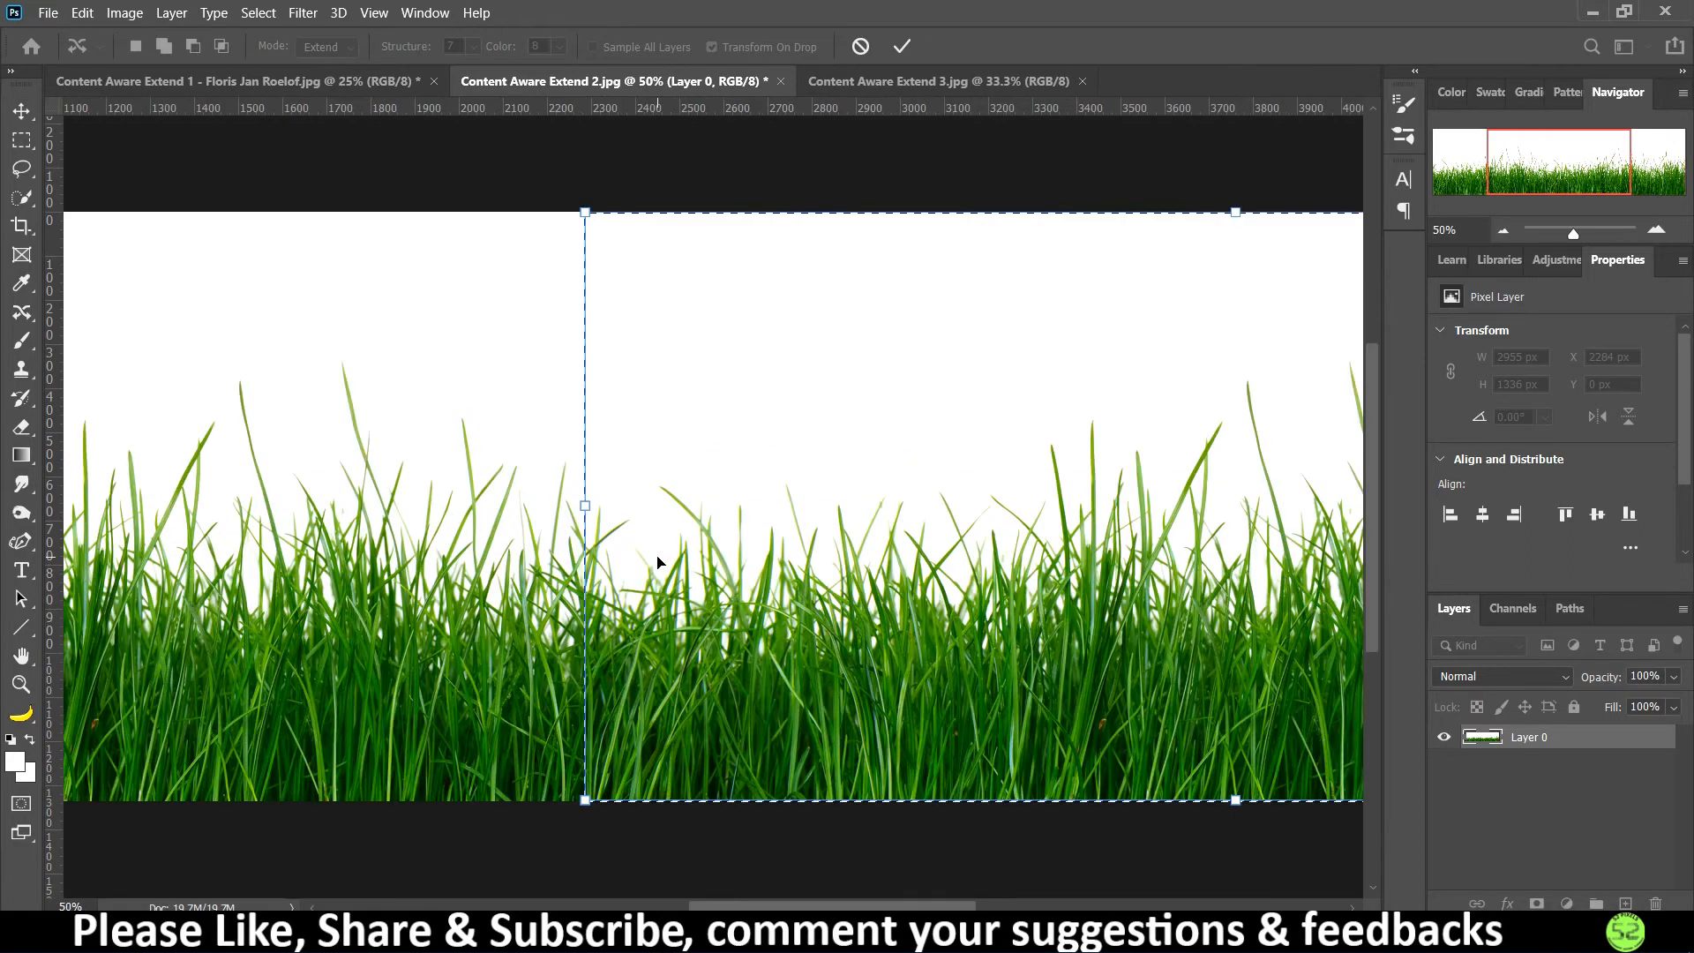
pyautogui.scroll(-1, 471, 764)
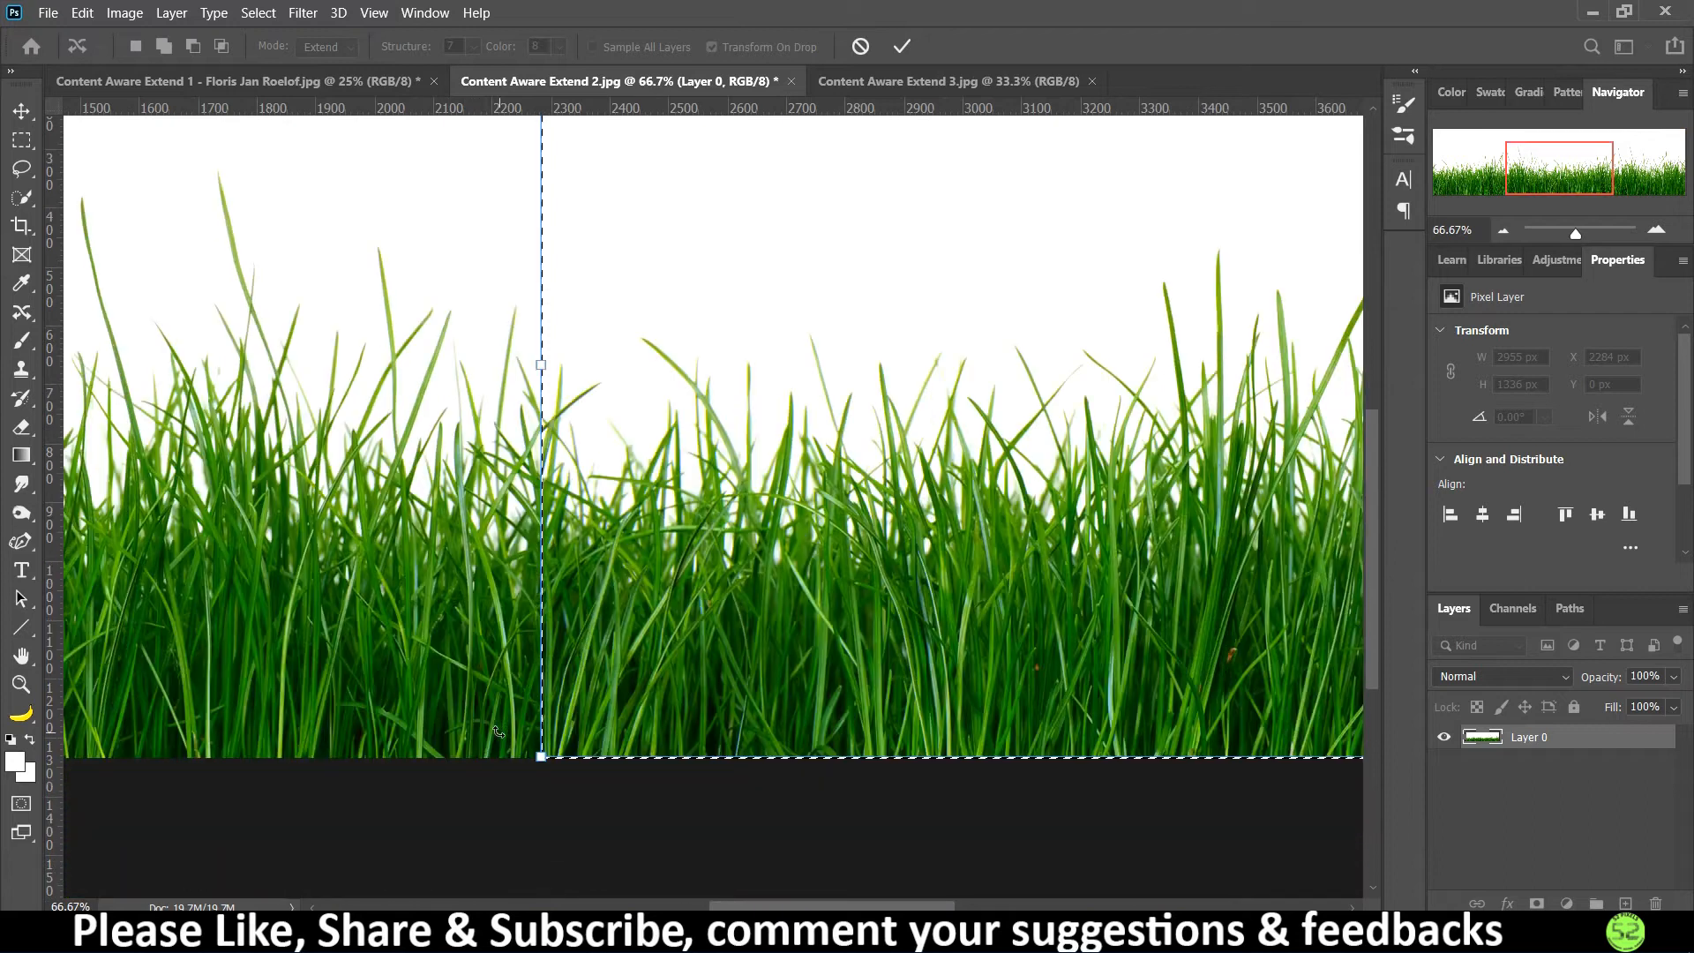
pyautogui.hotkey('ctrl', '+')
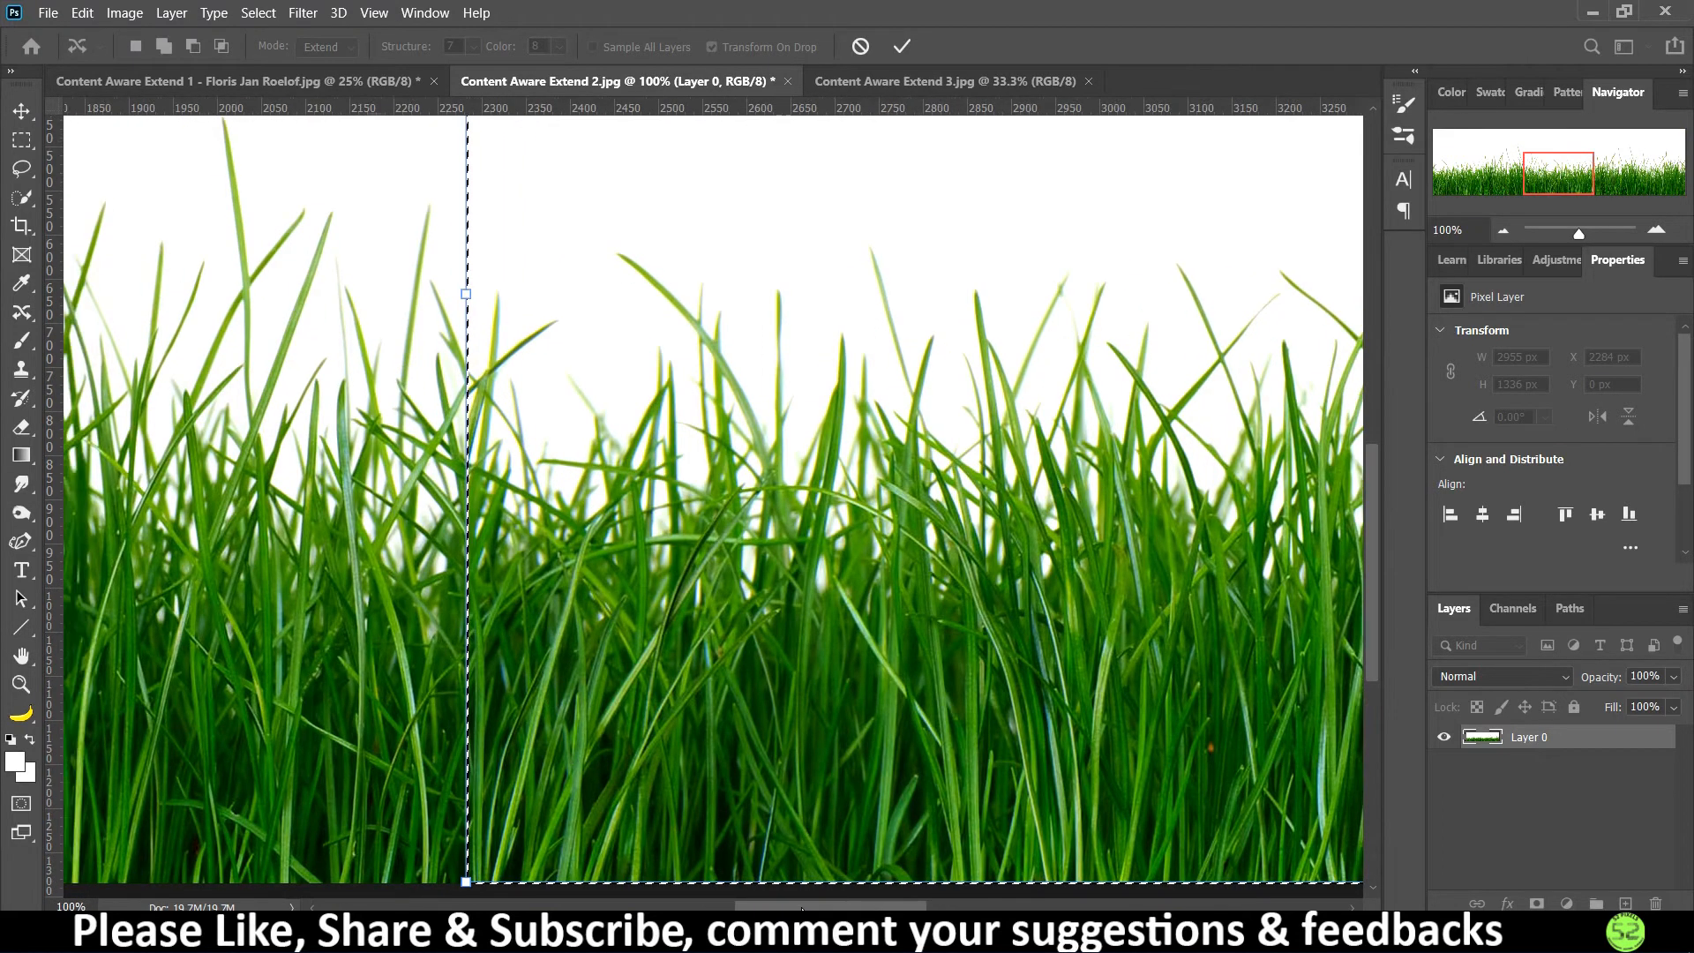
pyautogui.moveTo(801, 908); pyautogui.dragTo(725, 907)
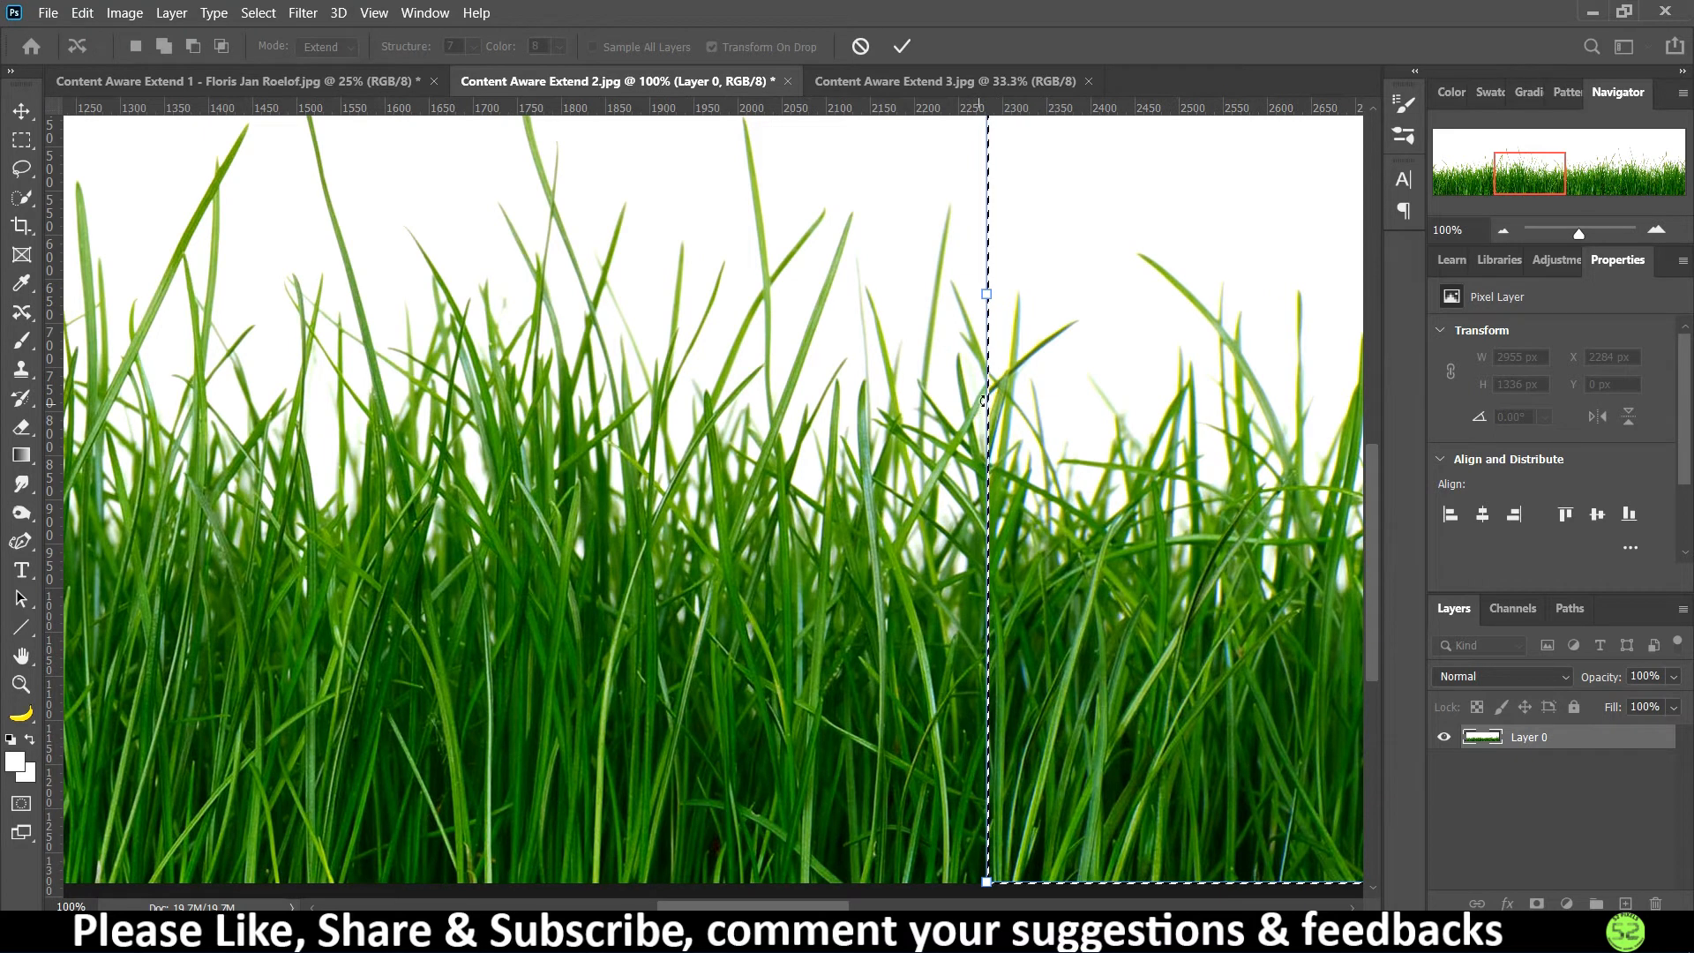